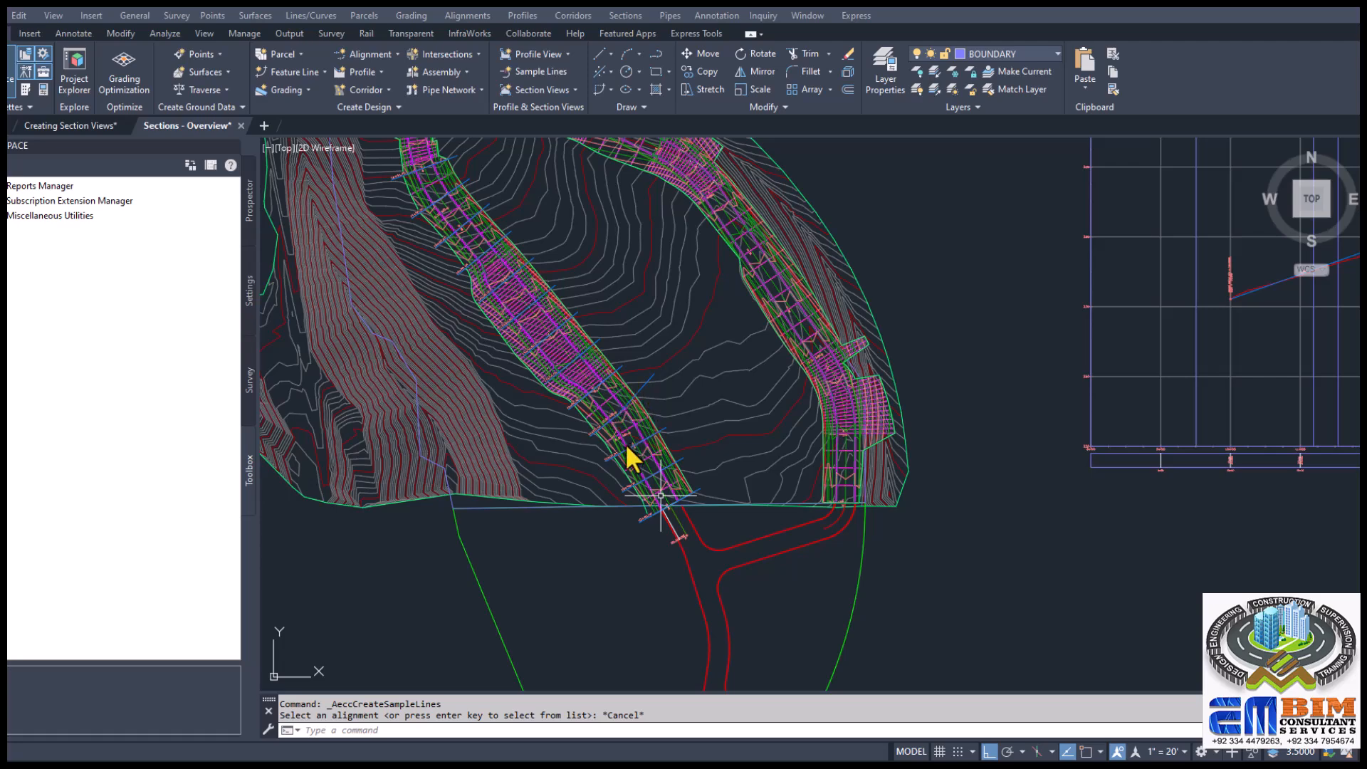
Examine the sample lines and their station labels along the road corridor from station 10+00.00 up to the intersection
scroll(638, 449, up, 5)
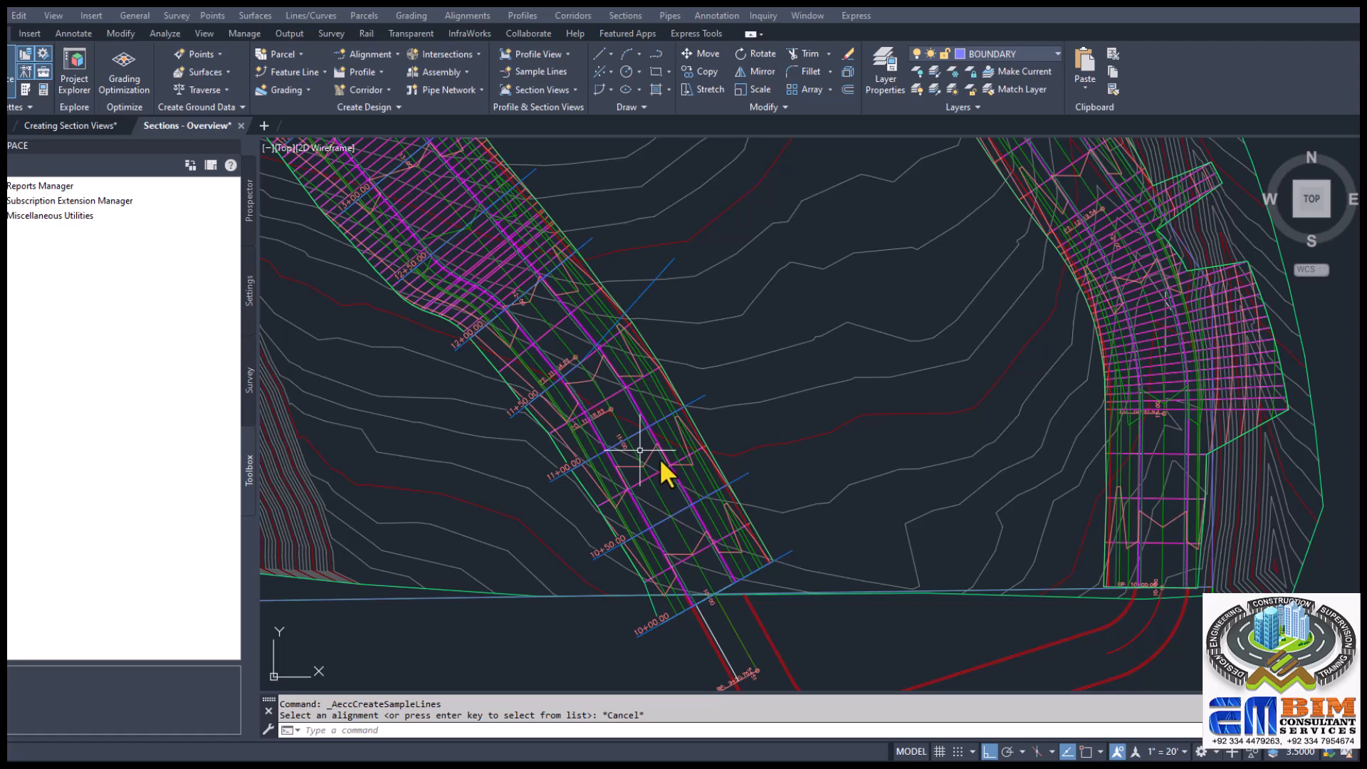
scroll(659, 451, down, 3)
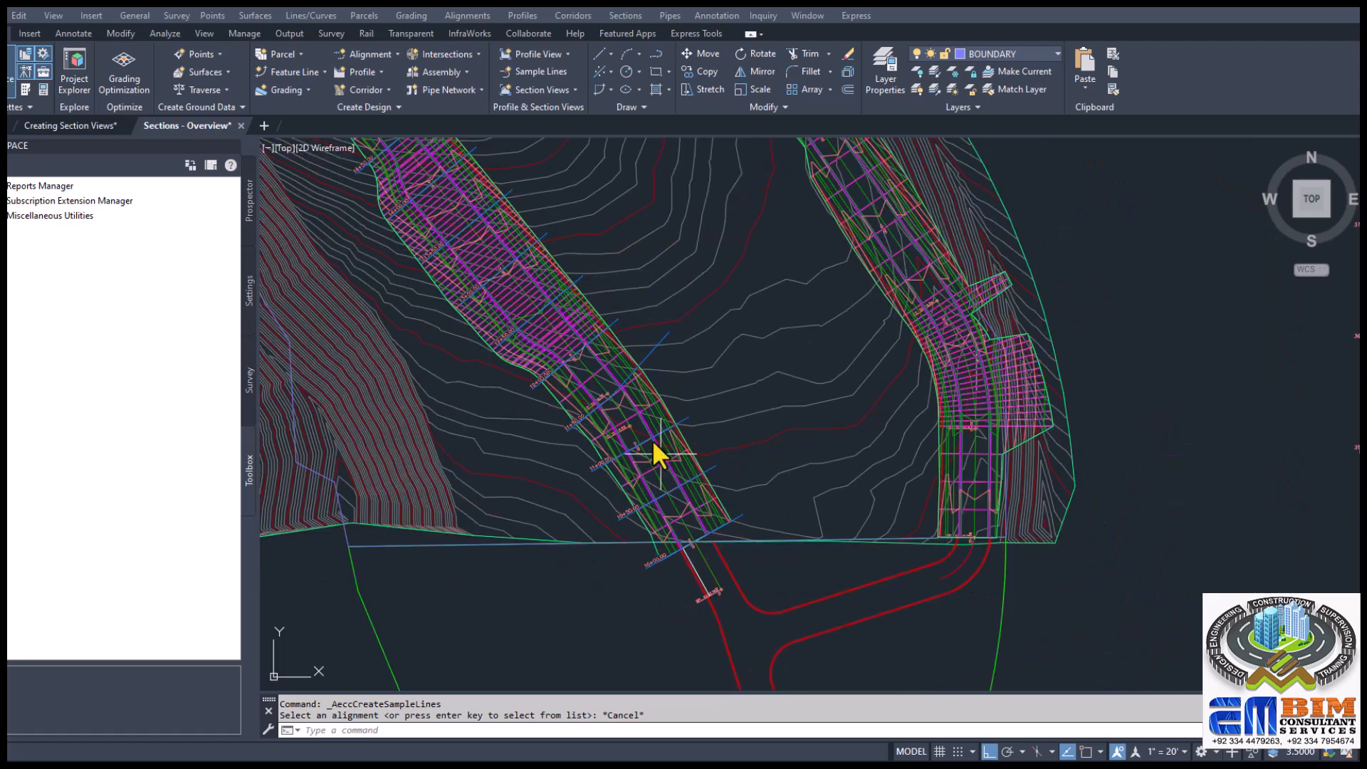
scroll(633, 464, down, 5)
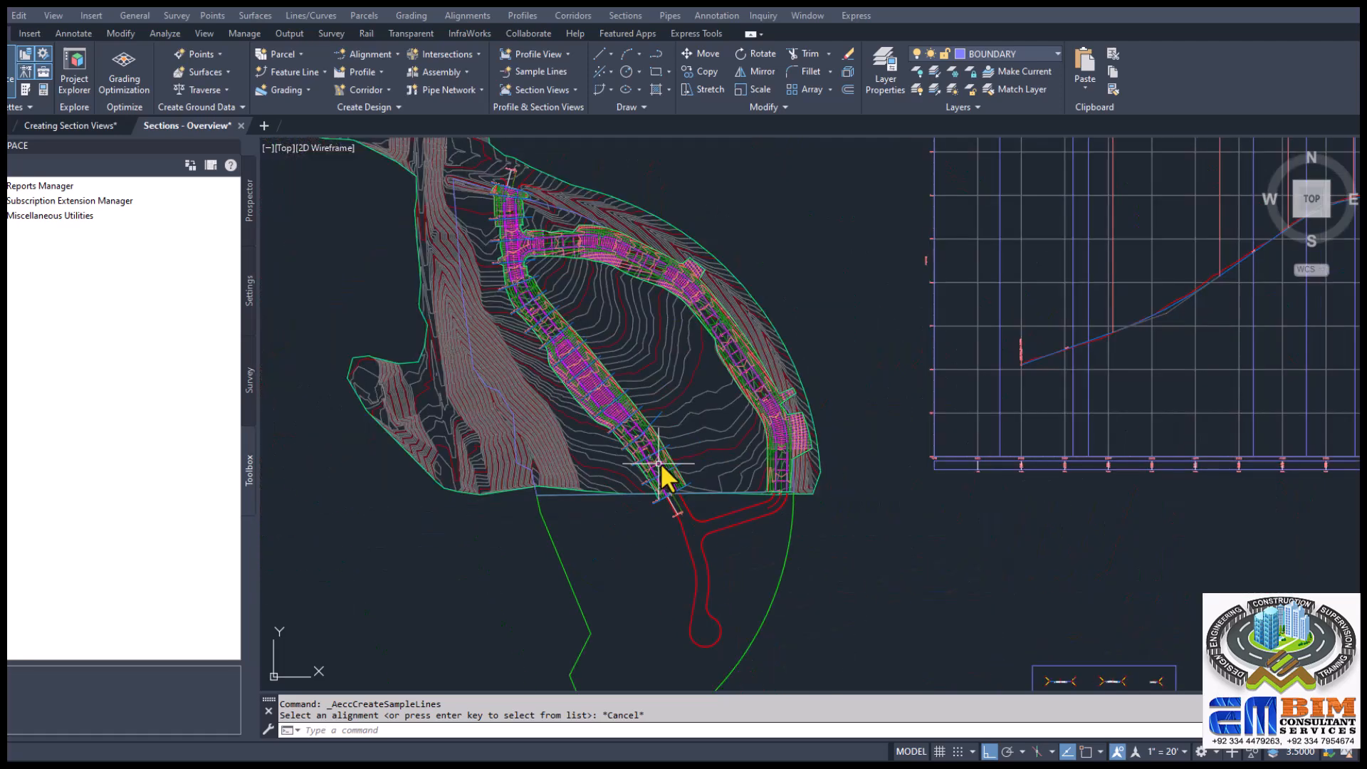
scroll(612, 378, up, 6)
scroll(702, 519, up, 3)
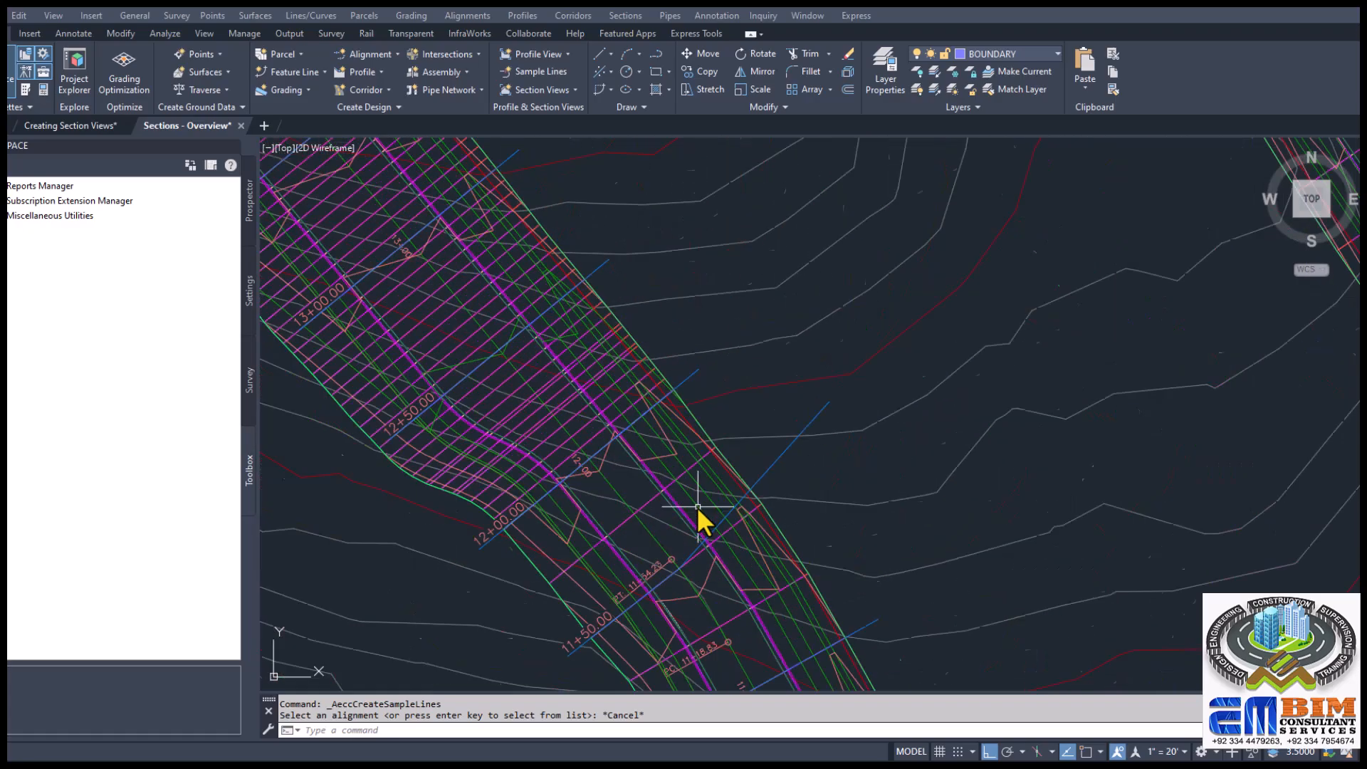
scroll(732, 595, down, 5)
scroll(728, 576, up, 8)
scroll(719, 476, down, 4)
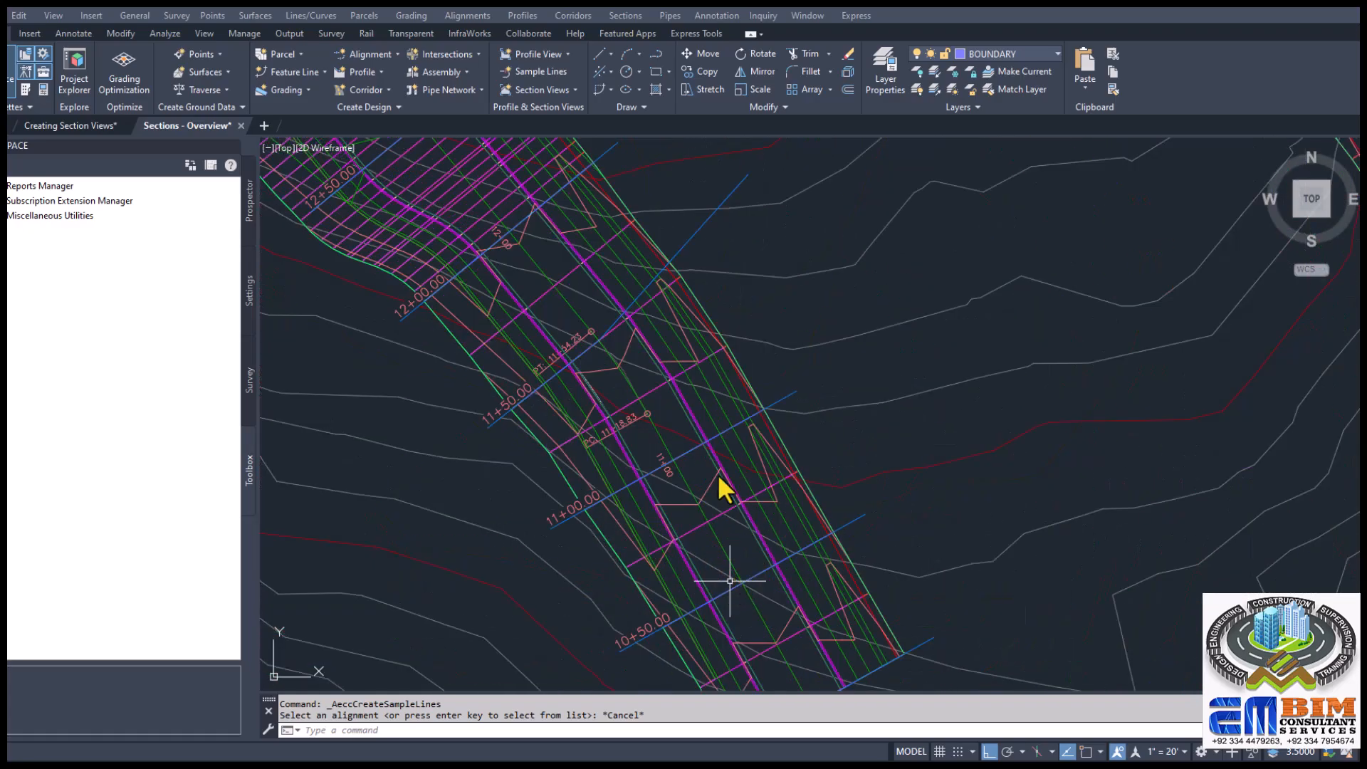
scroll(635, 384, down, 5)
scroll(559, 272, up, 6)
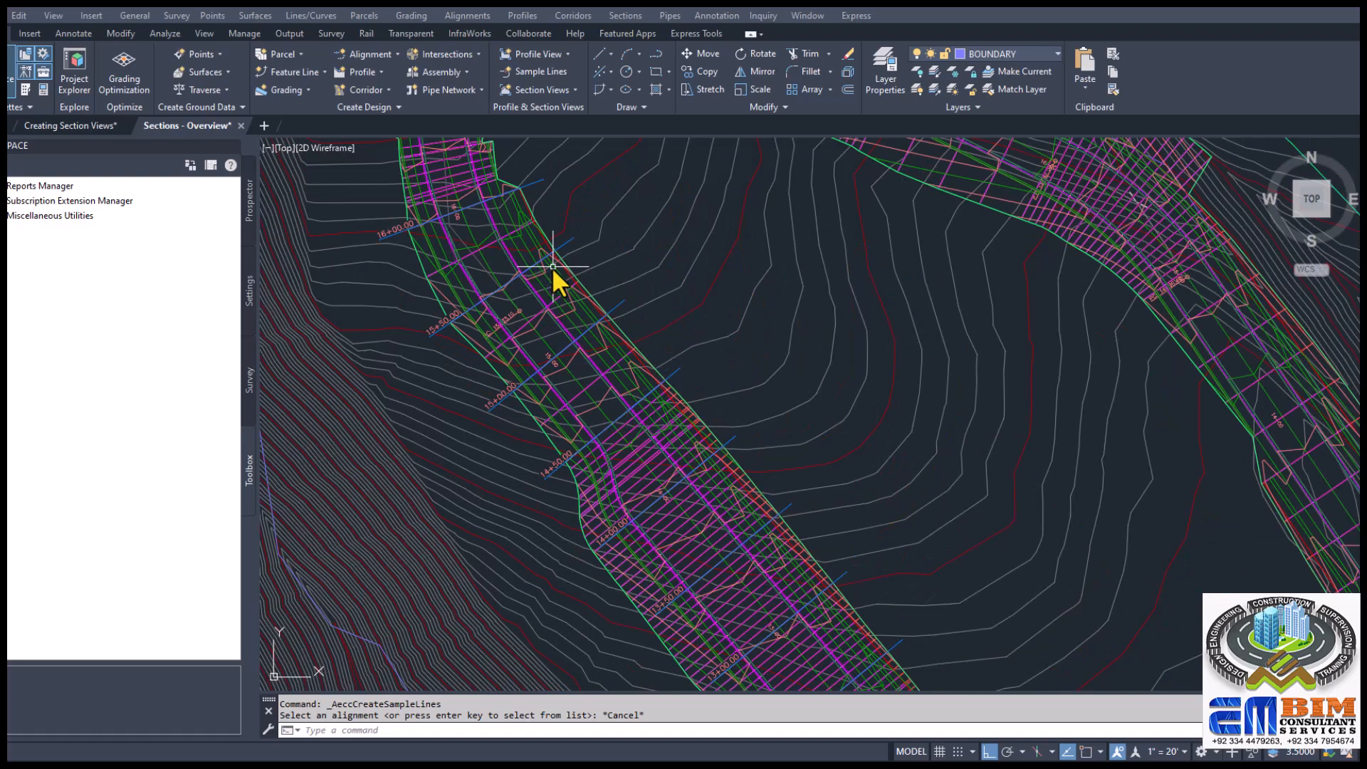
scroll(544, 328, down, 3)
scroll(541, 340, down, 2)
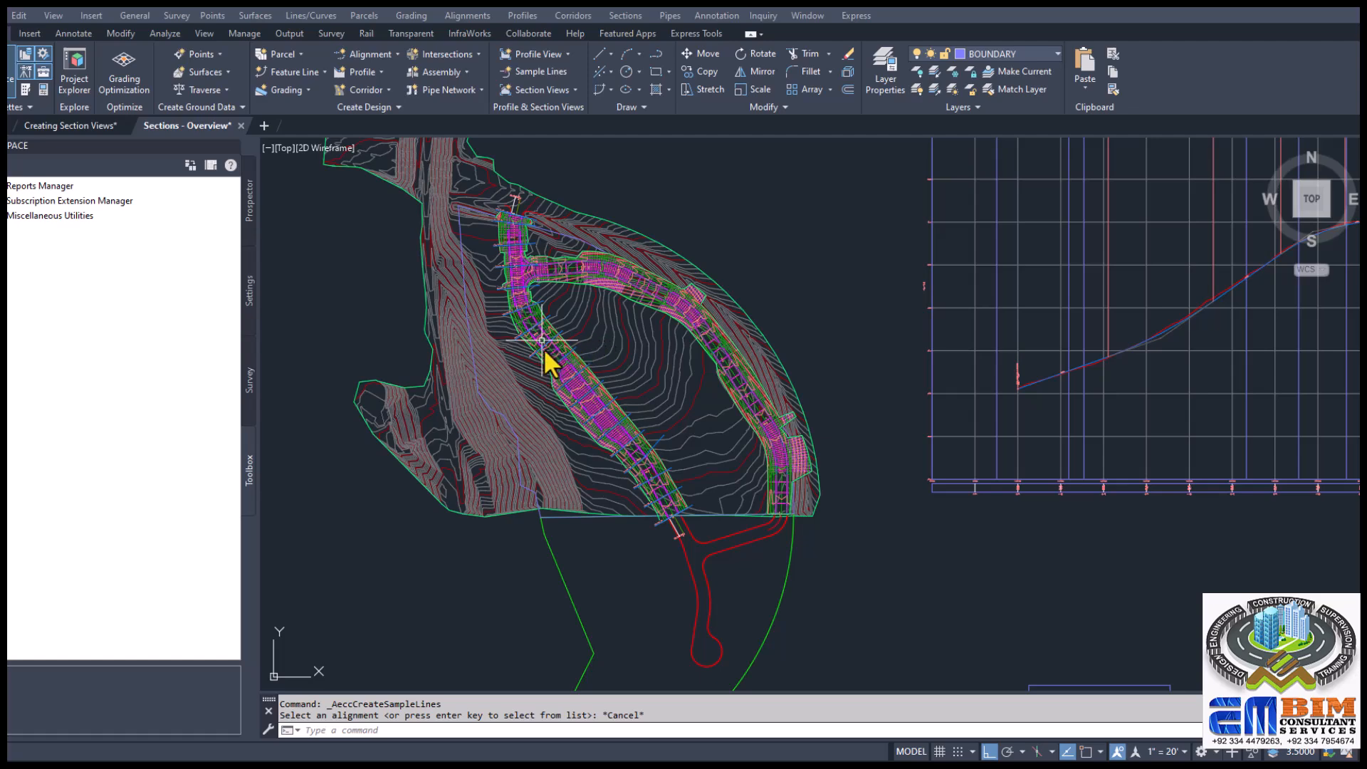
scroll(543, 348, up, 3)
scroll(538, 349, up, 2)
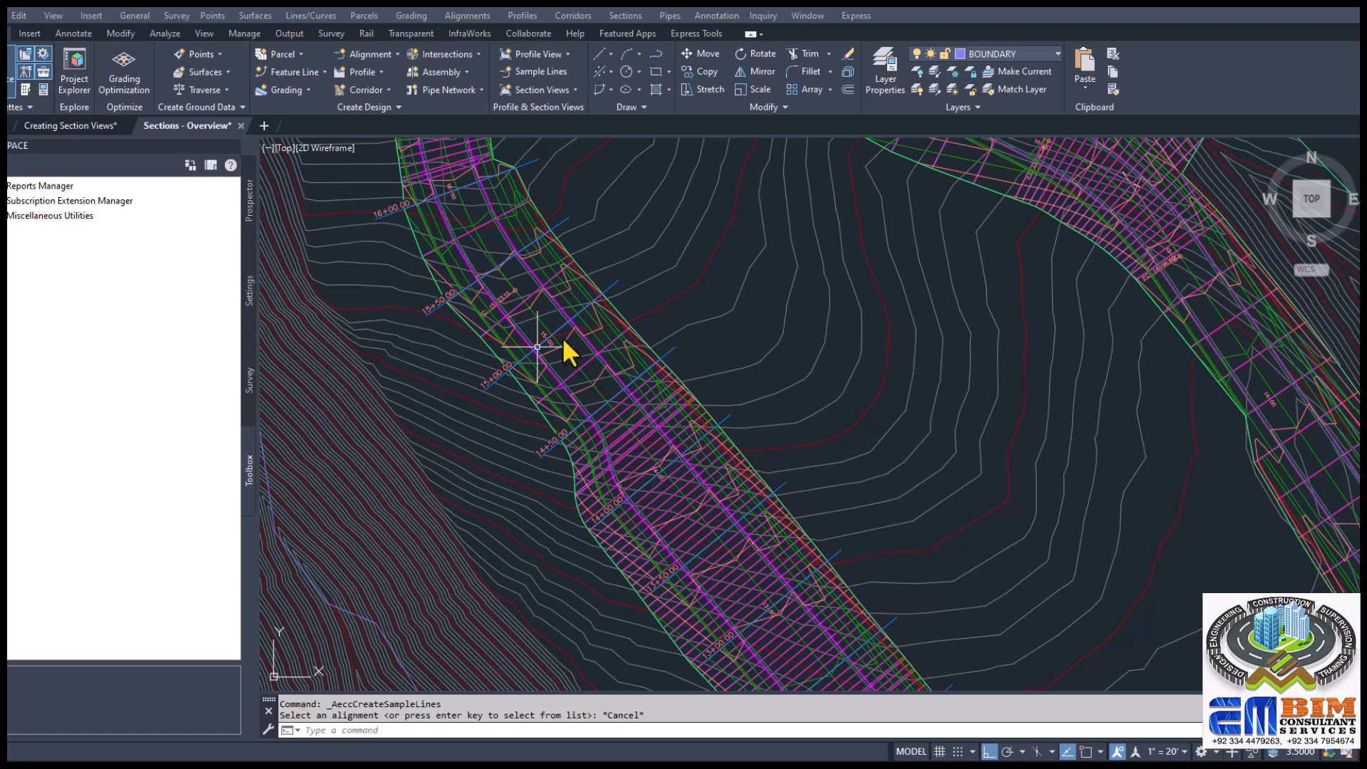
scroll(580, 331, down, 2)
scroll(598, 356, down, 5)
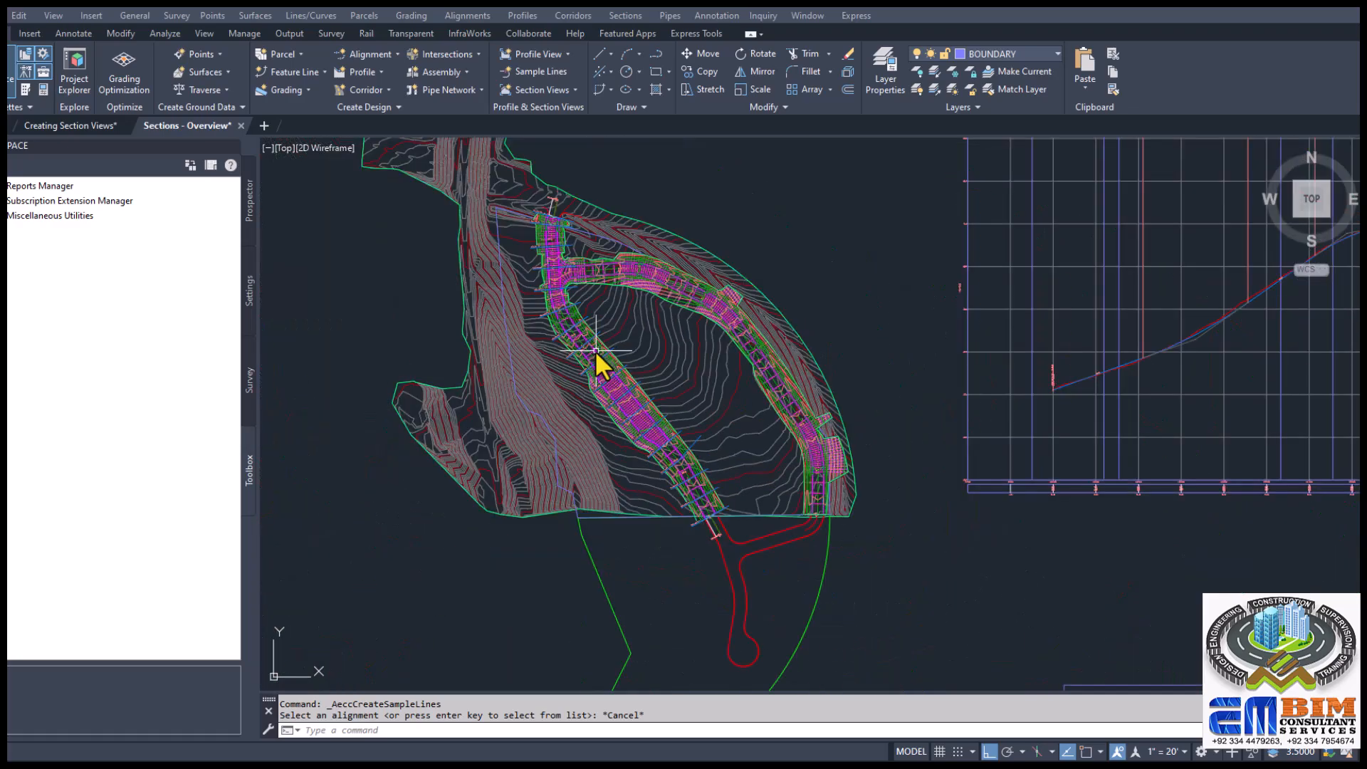
scroll(582, 332, up, 5)
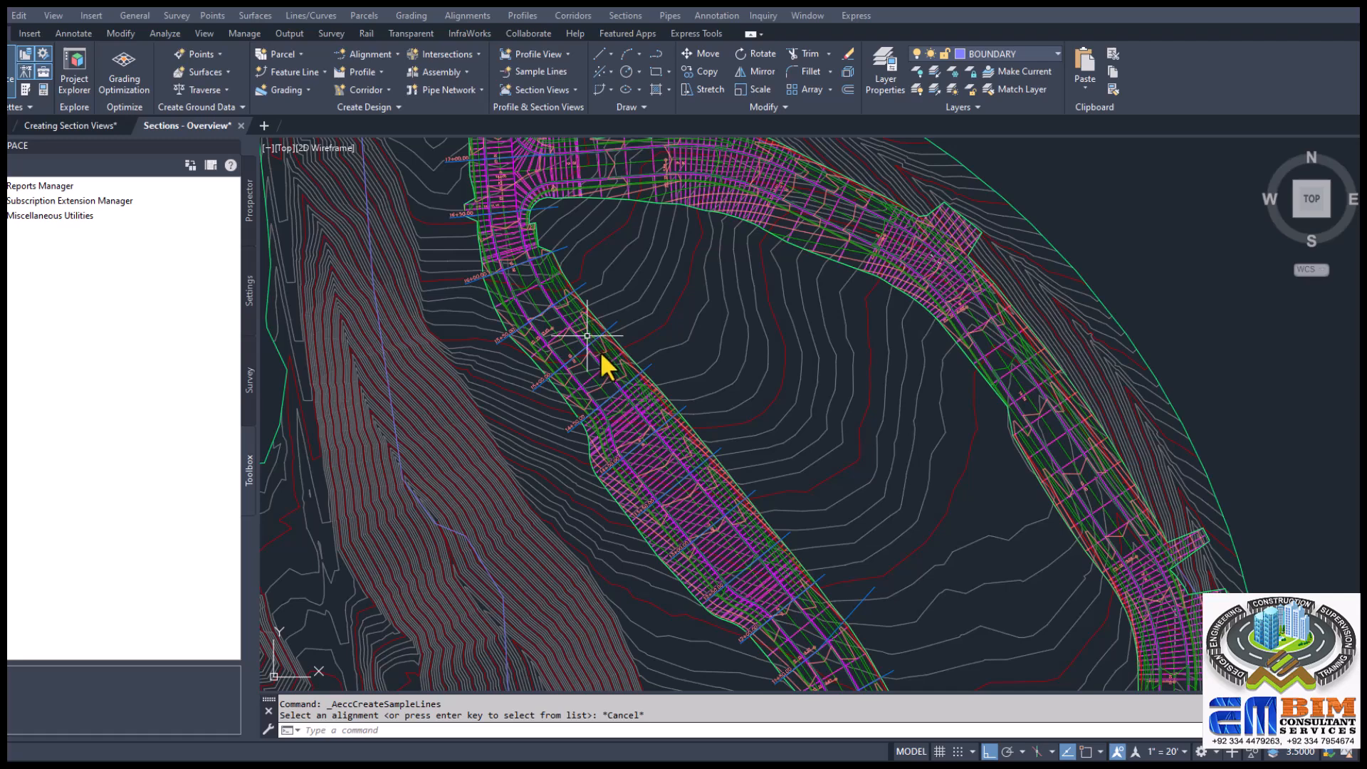
scroll(602, 364, down, 2)
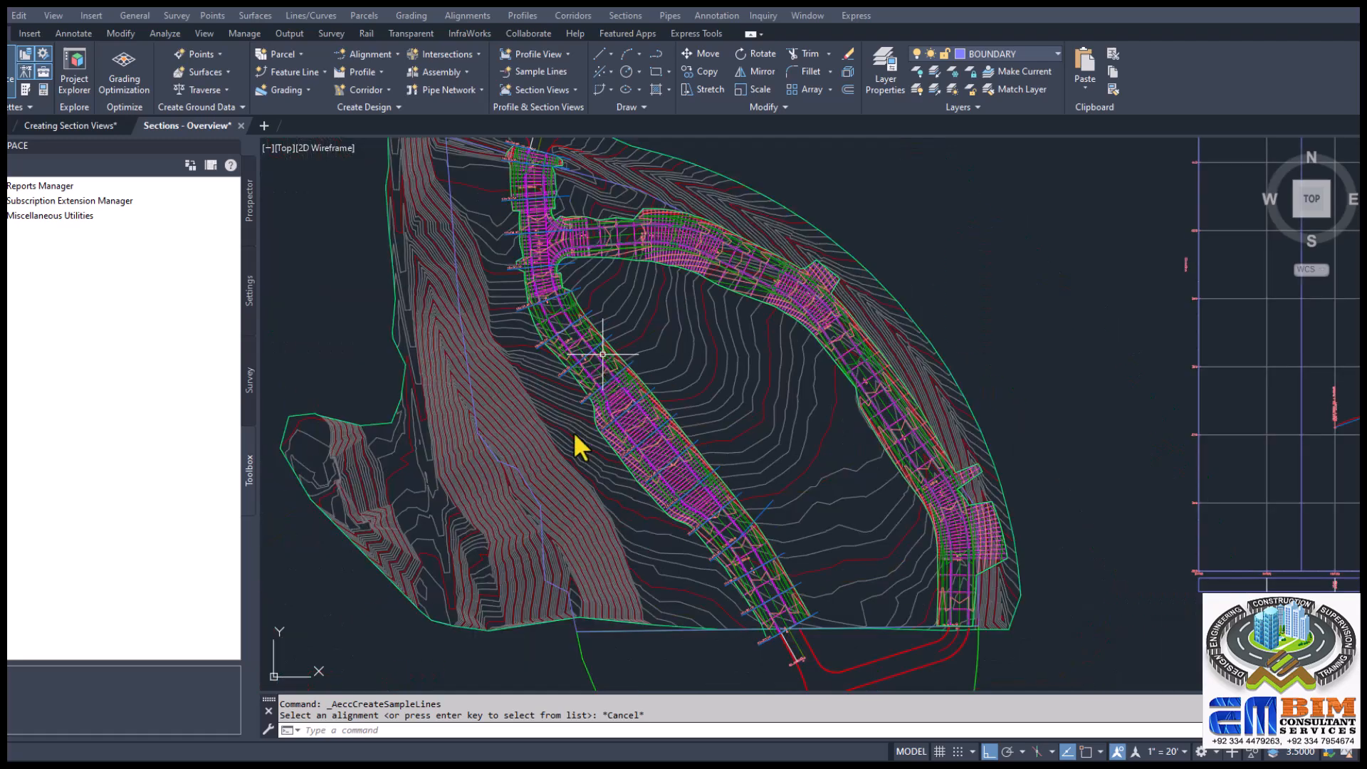
scroll(593, 352, up, 5)
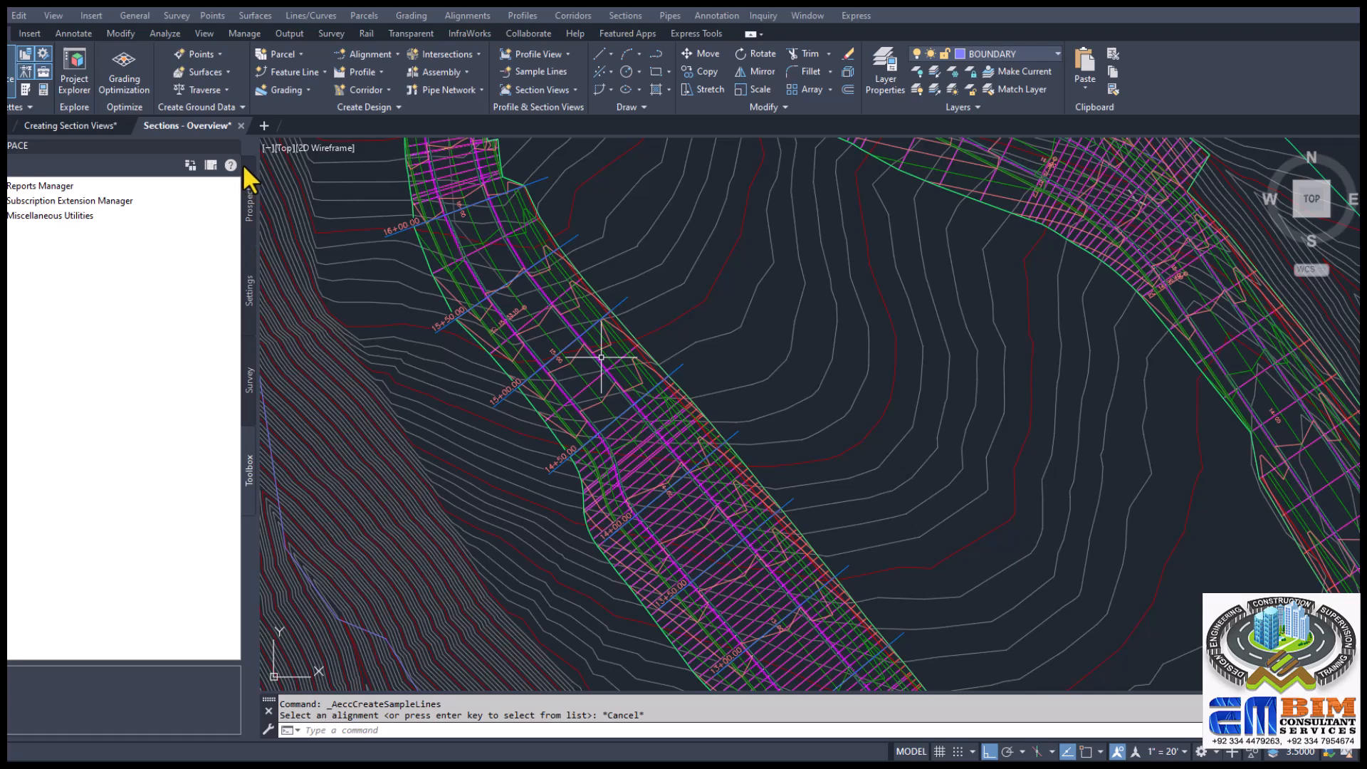
Expand the drawing's Sample Line settings and review the available section view creation commands
click(251, 290)
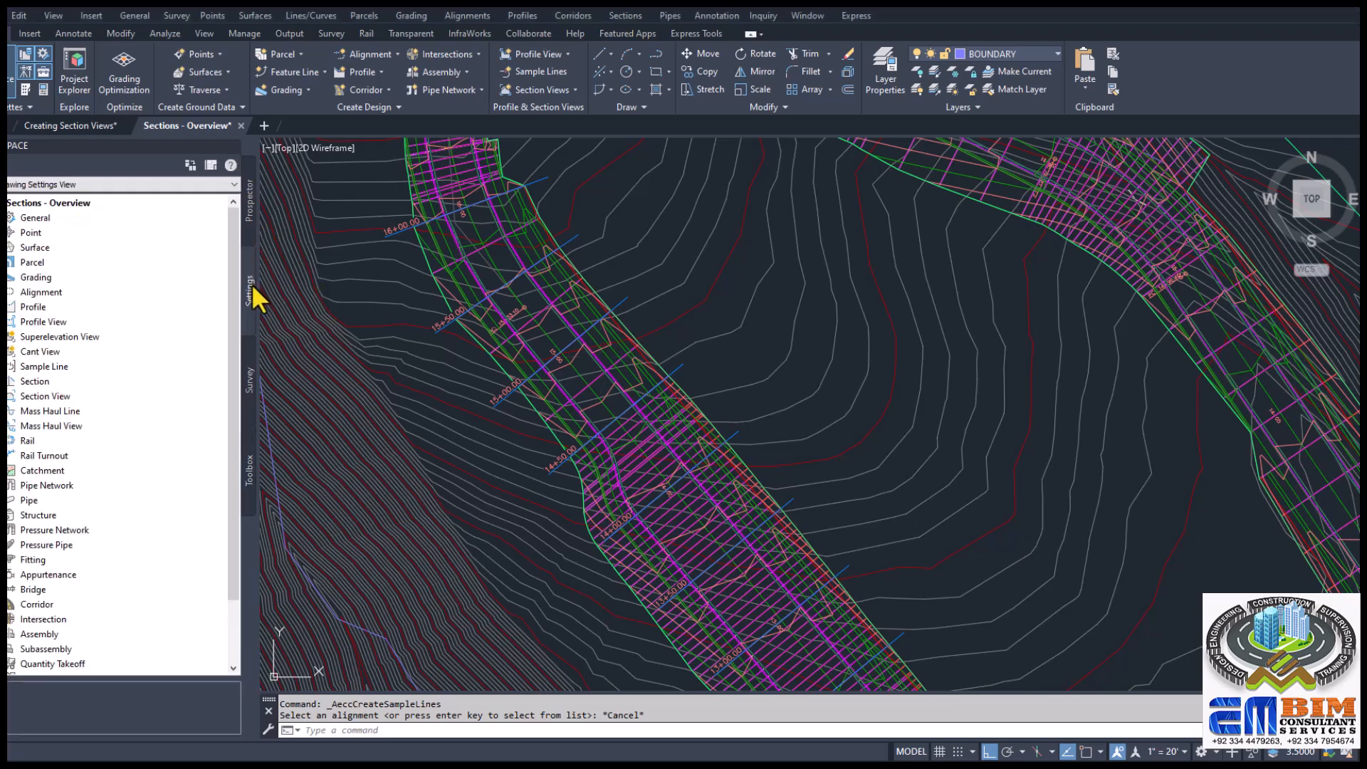
double_click(49, 367)
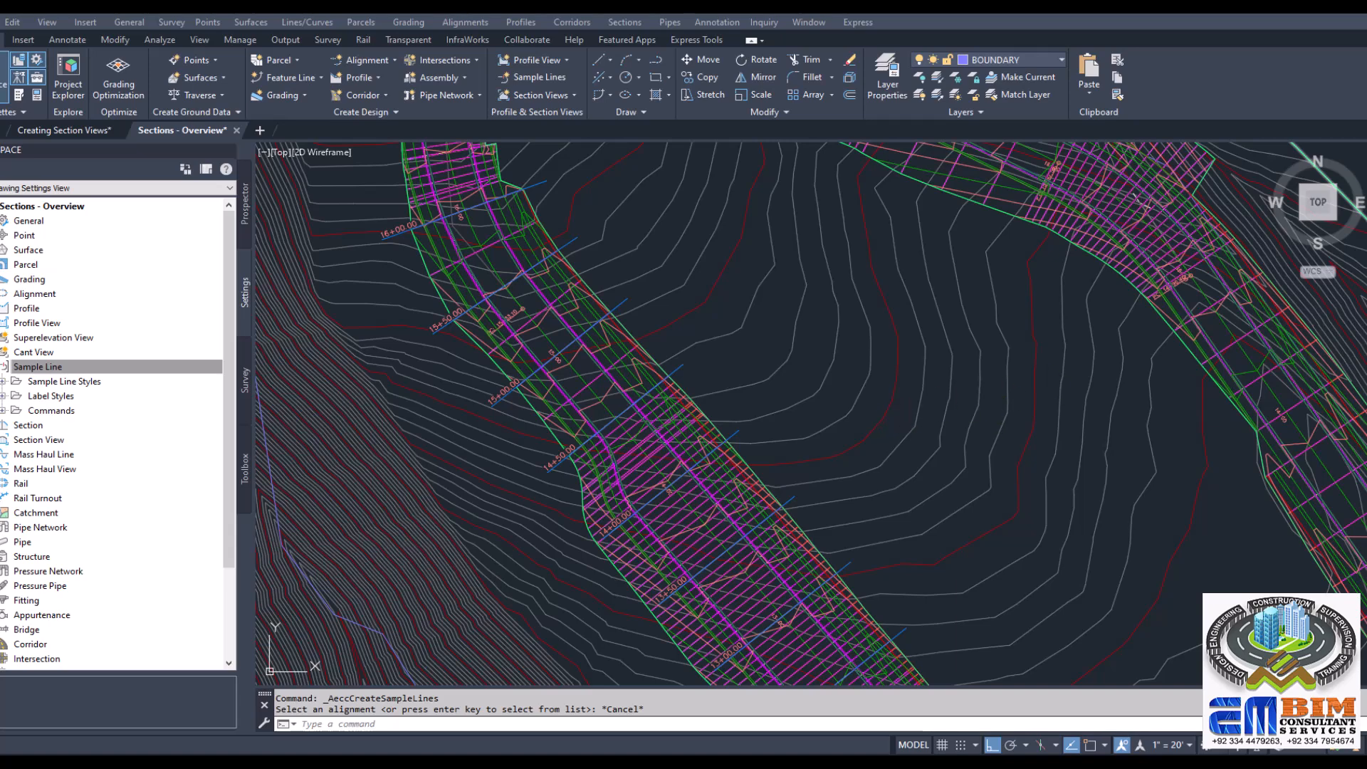
click(553, 92)
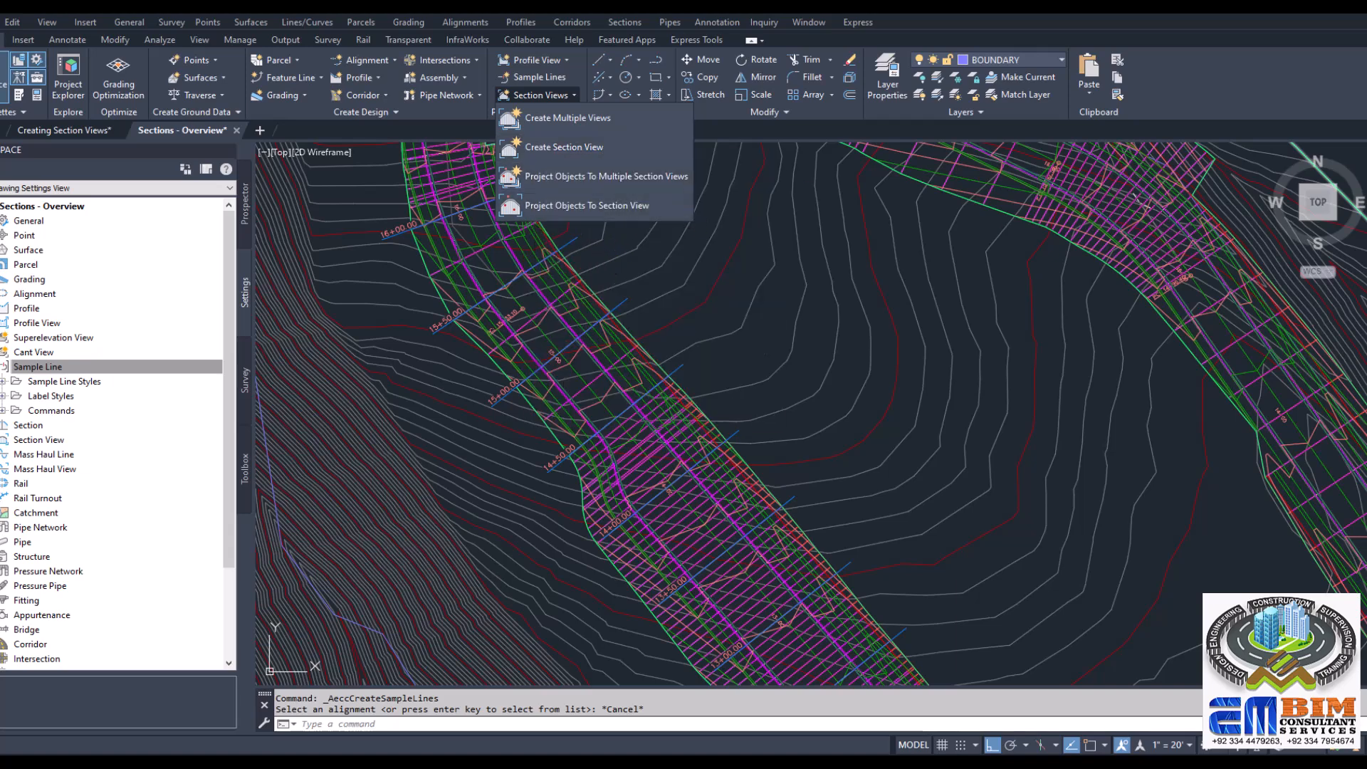
click(655, 325)
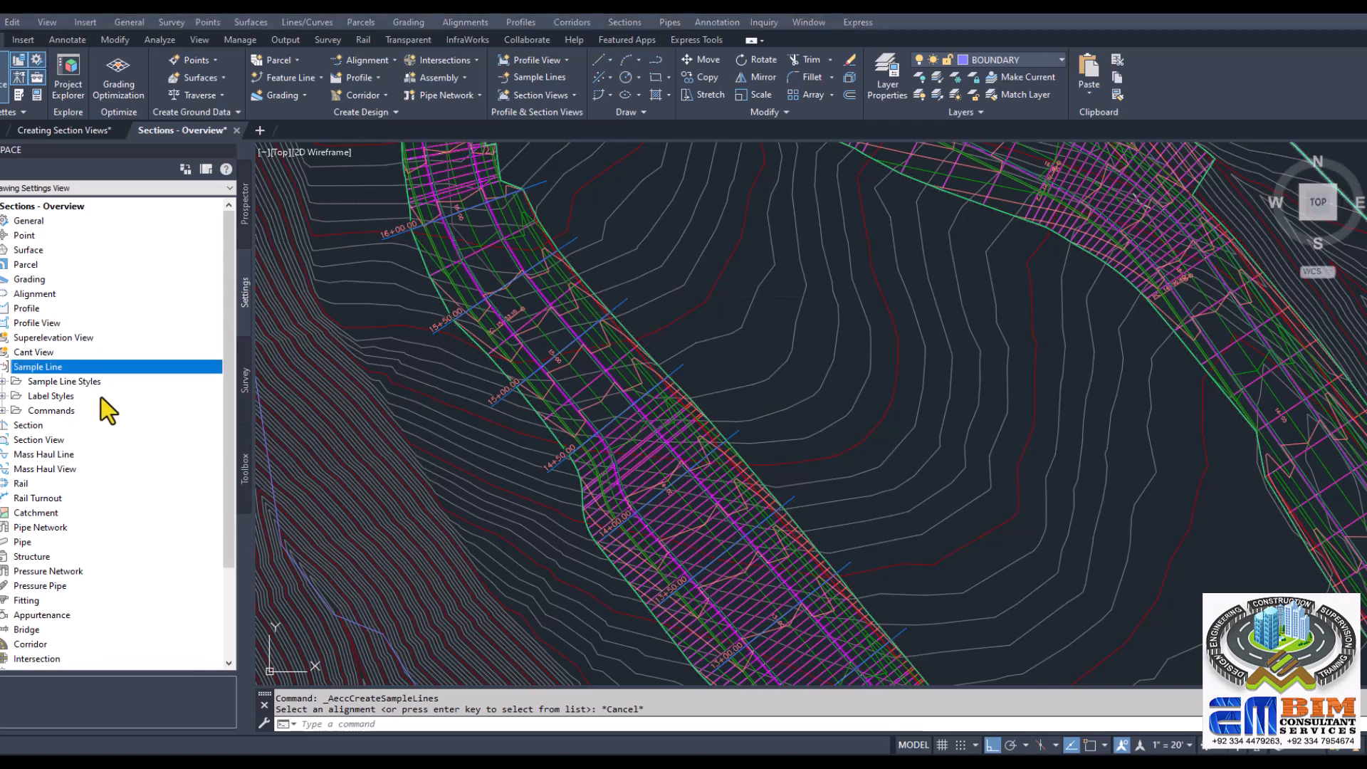
Open the Road Sample Line style from the sample line styles for editing
double_click(87, 379)
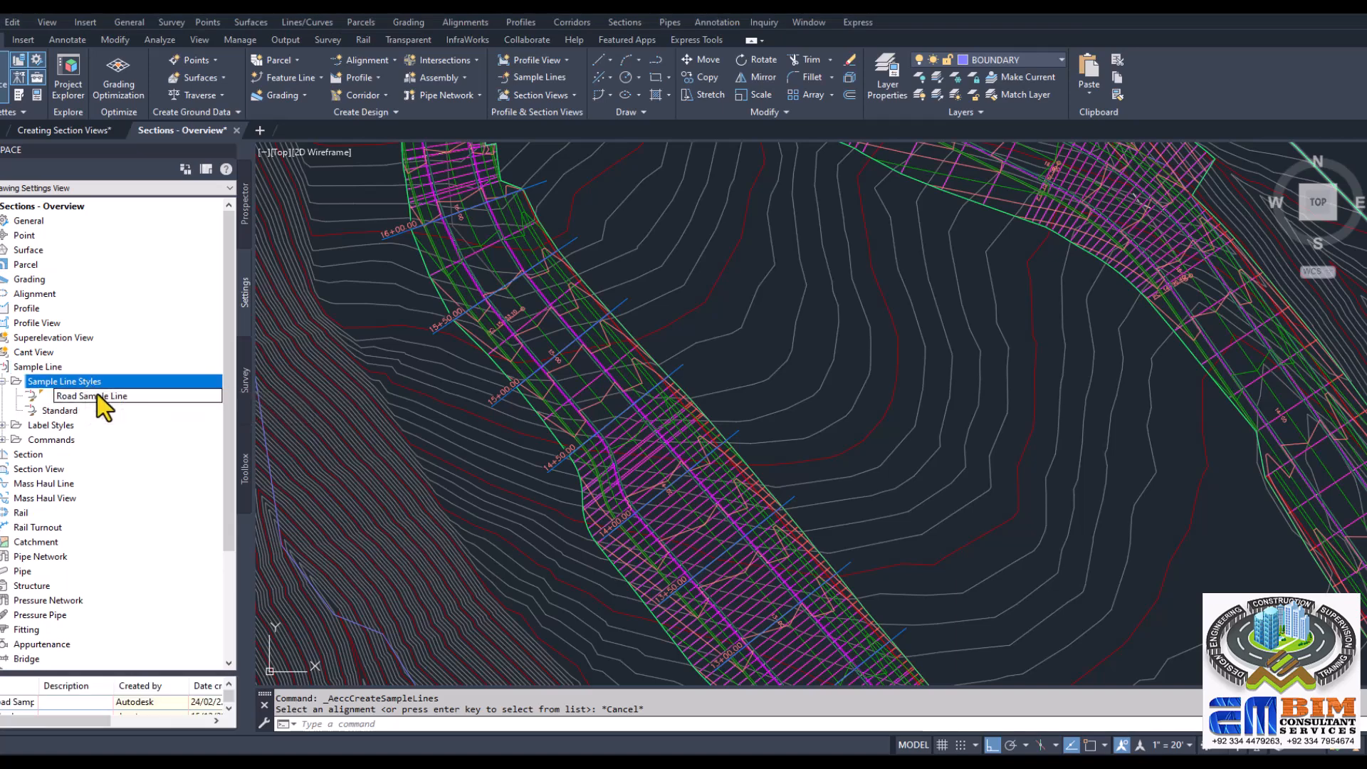
click(97, 394)
right_click(101, 399)
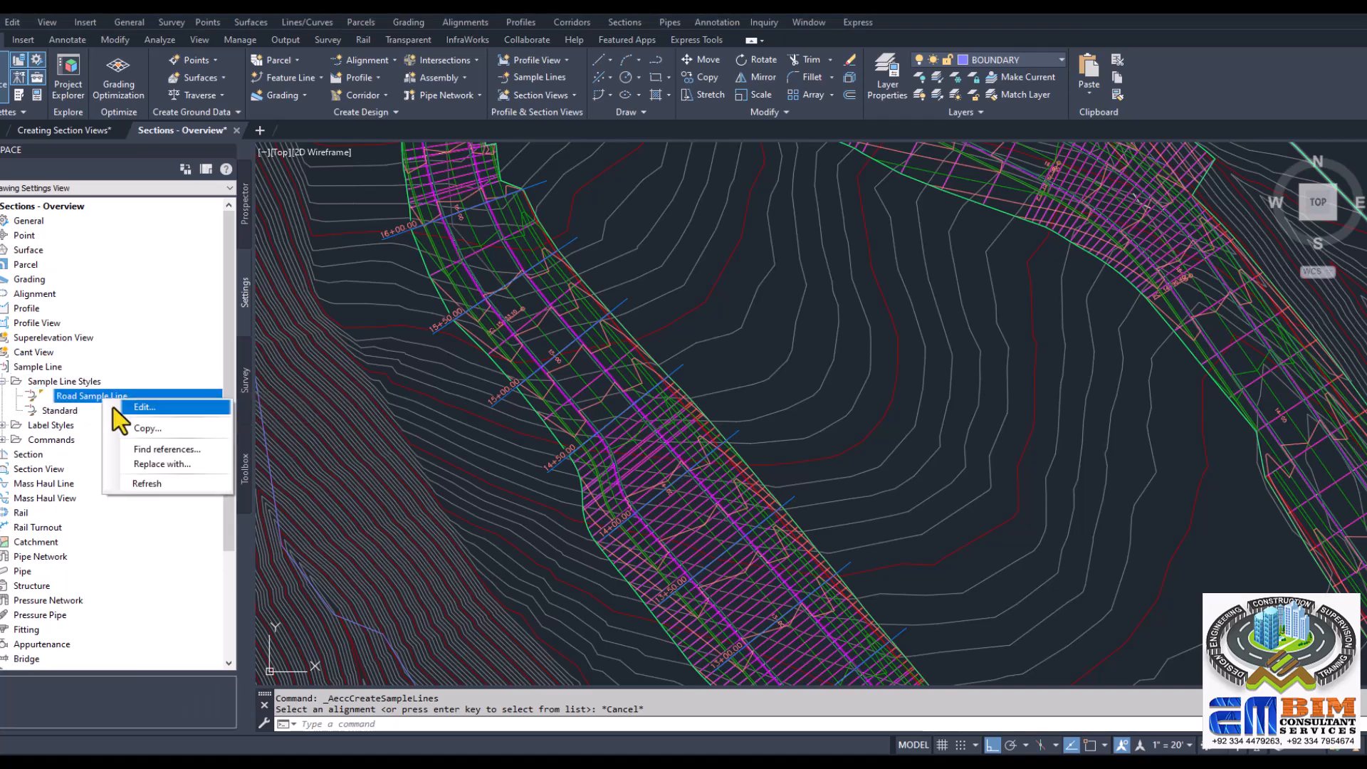
click(142, 411)
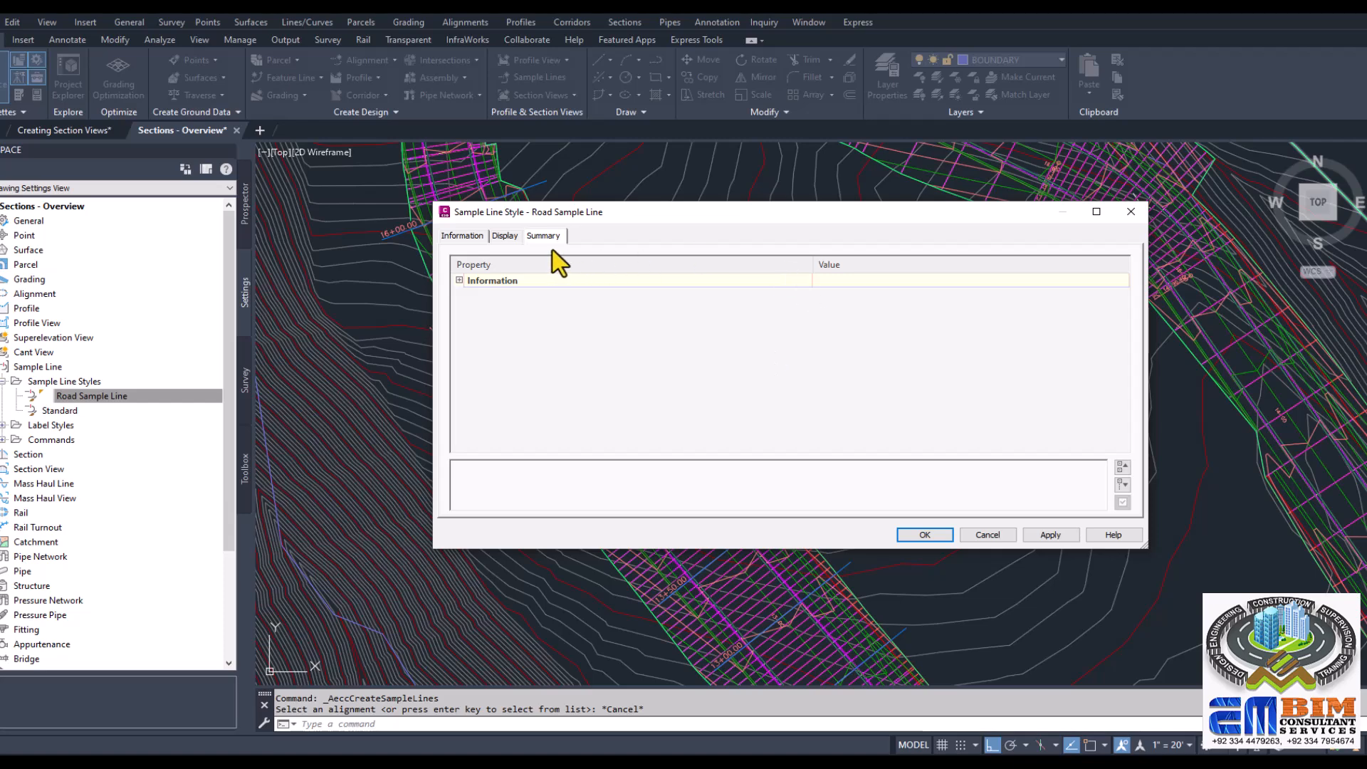
Review the sample line style's component display for the Plan and Model view directions, and close it without saving
click(504, 236)
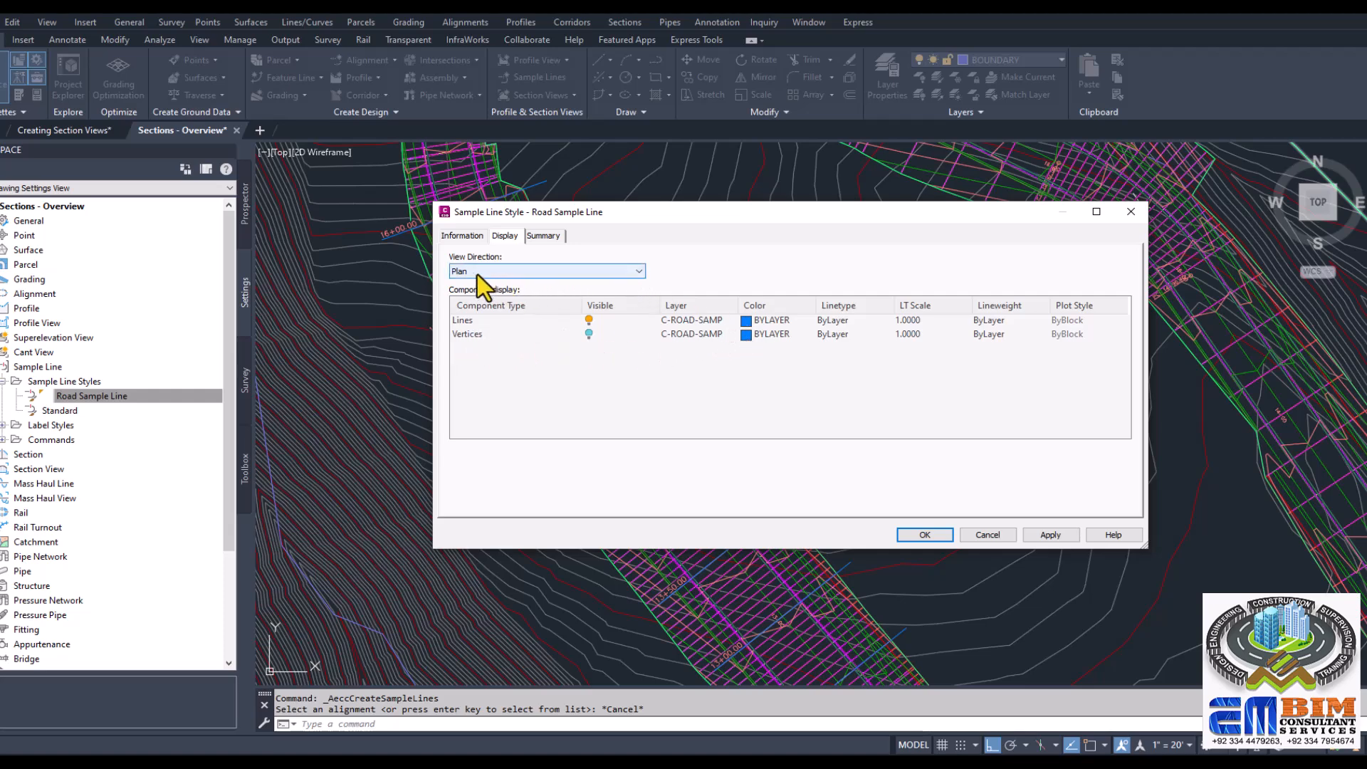
click(537, 274)
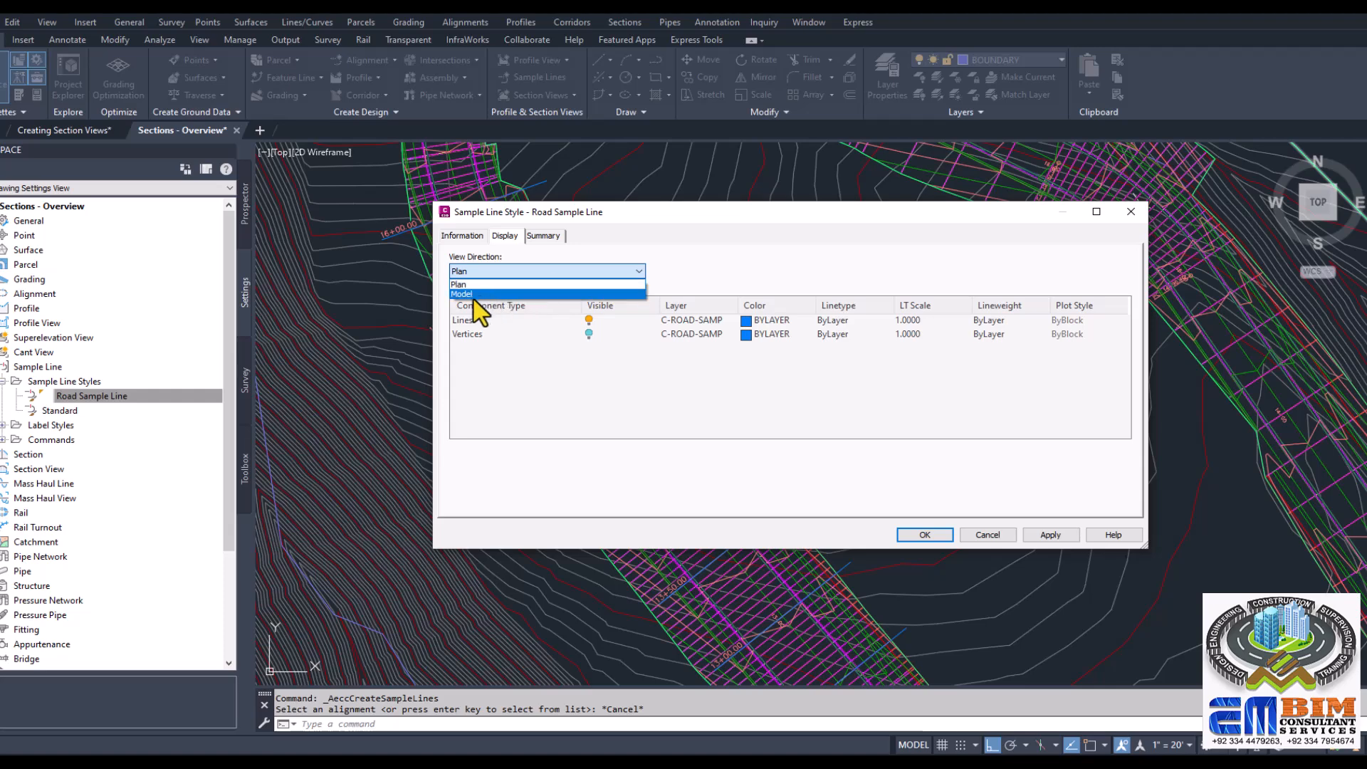
click(459, 295)
click(508, 275)
click(461, 284)
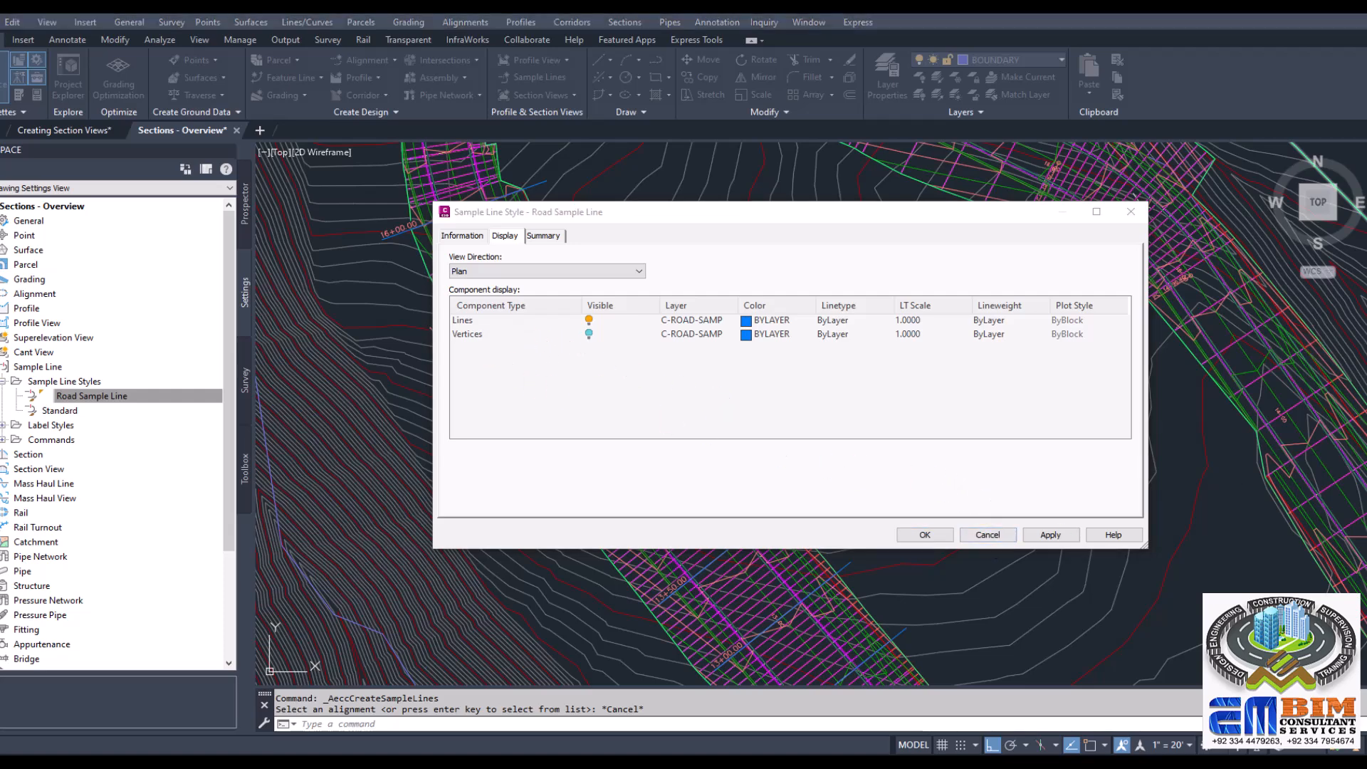
click(987, 535)
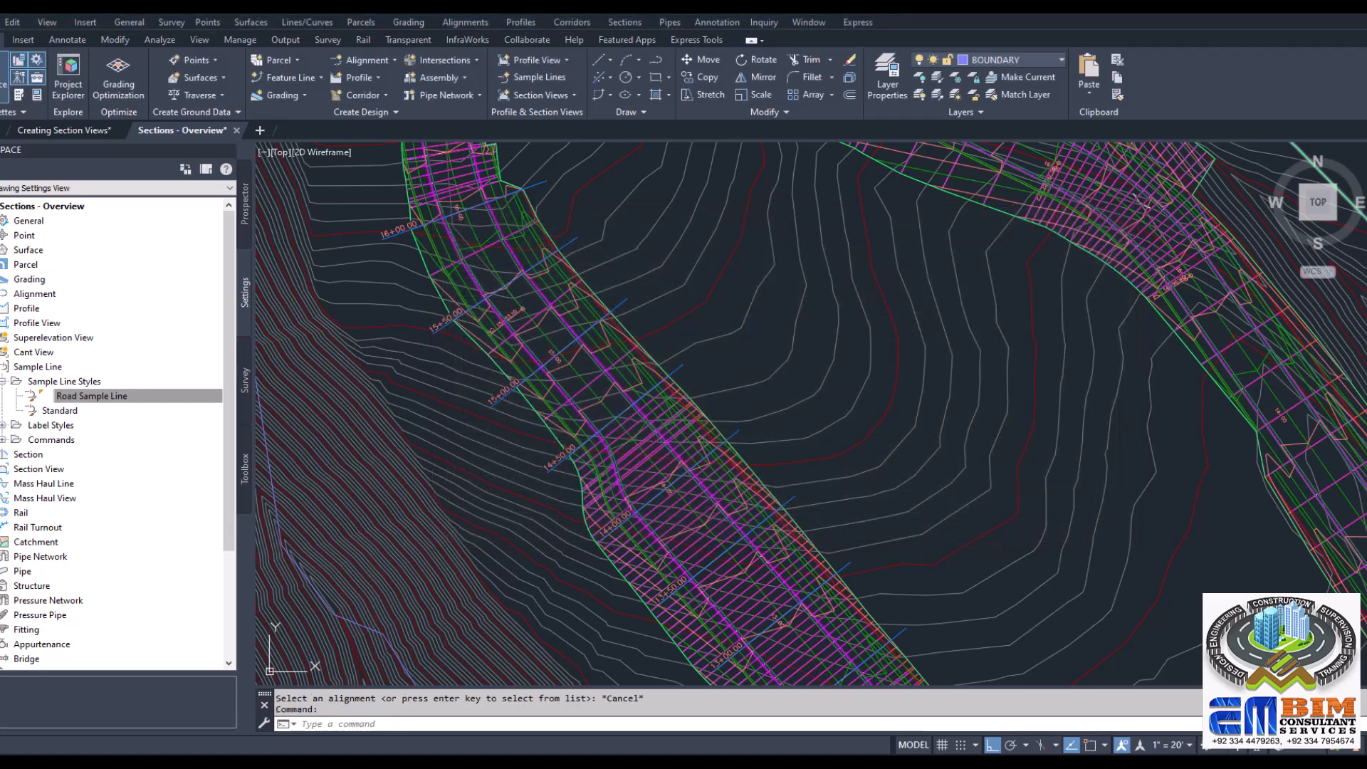
Try stretching the 13+50.00 sample line from its end grip and shifting it along the alignment from its middle grip
scroll(793, 644, up, 5)
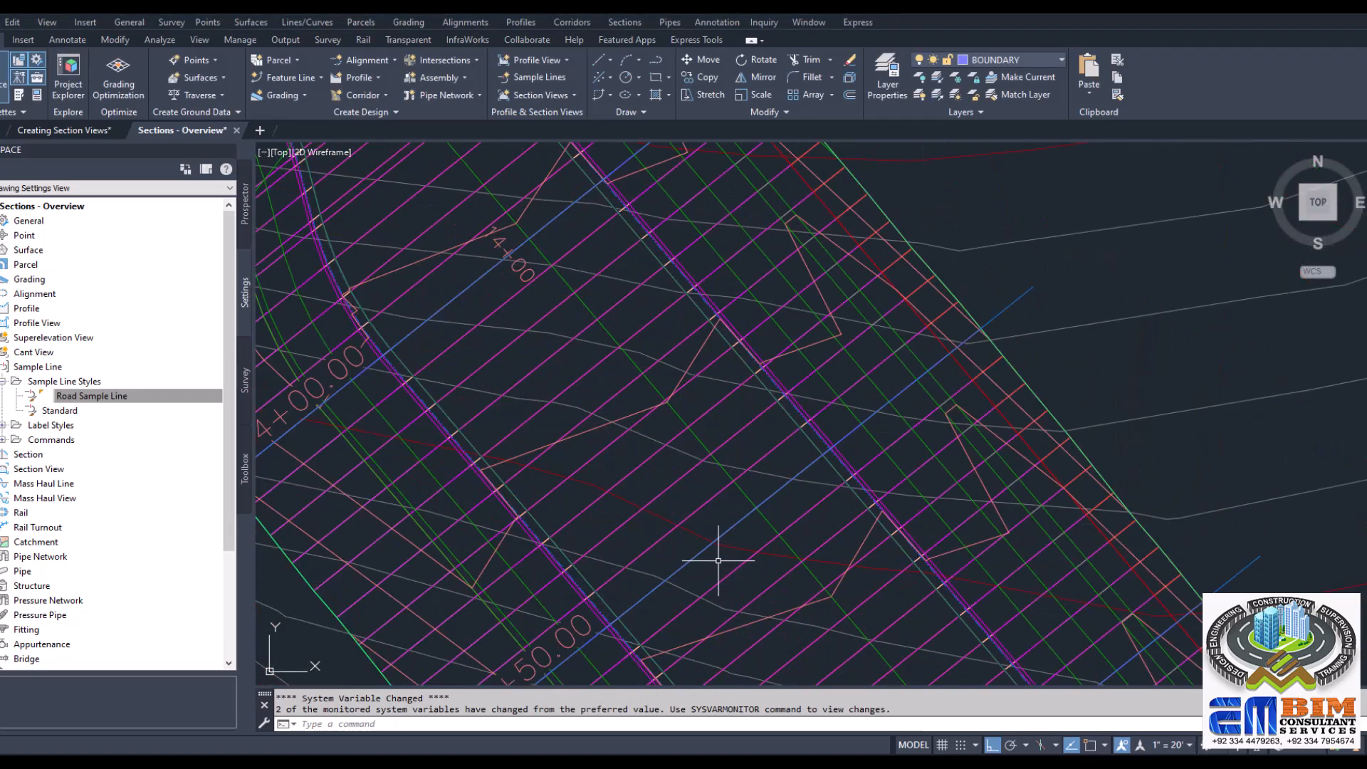
click(739, 520)
scroll(744, 511, down, 2)
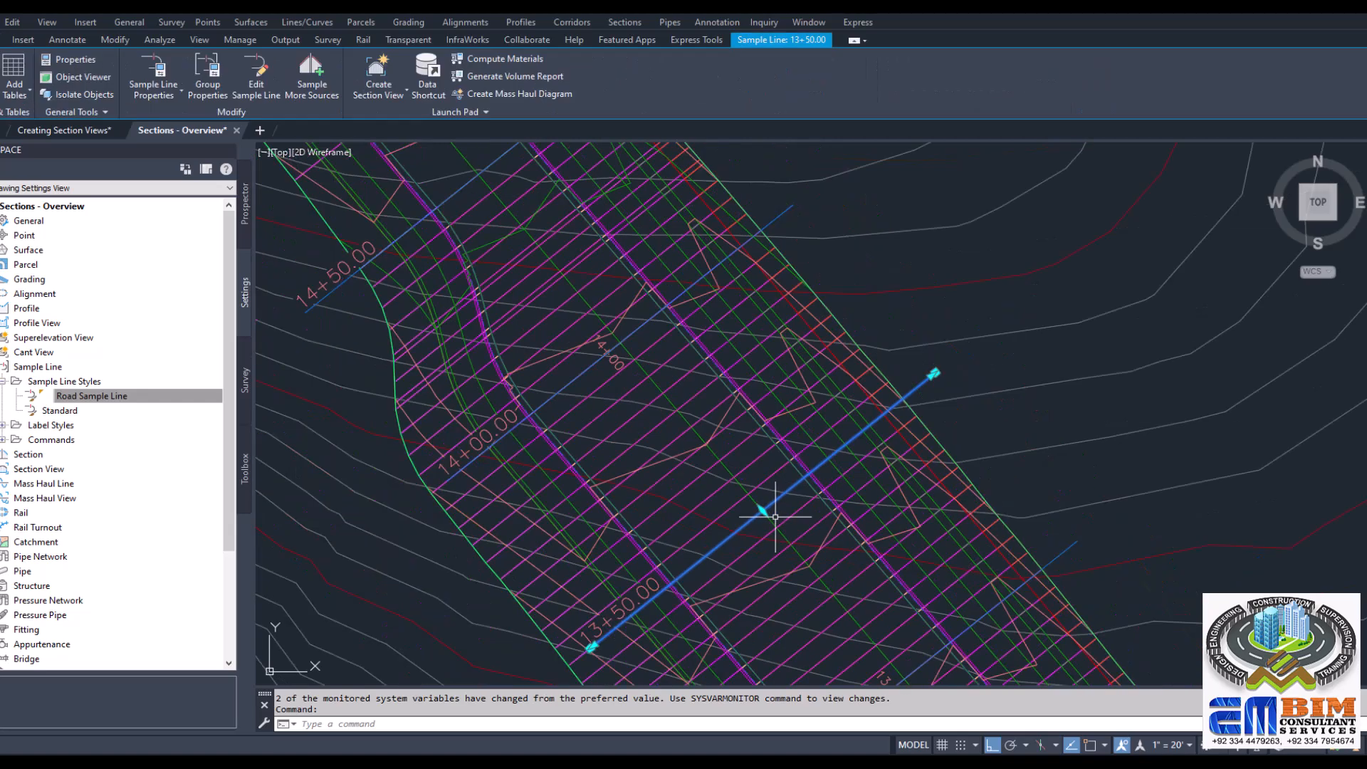
click(936, 375)
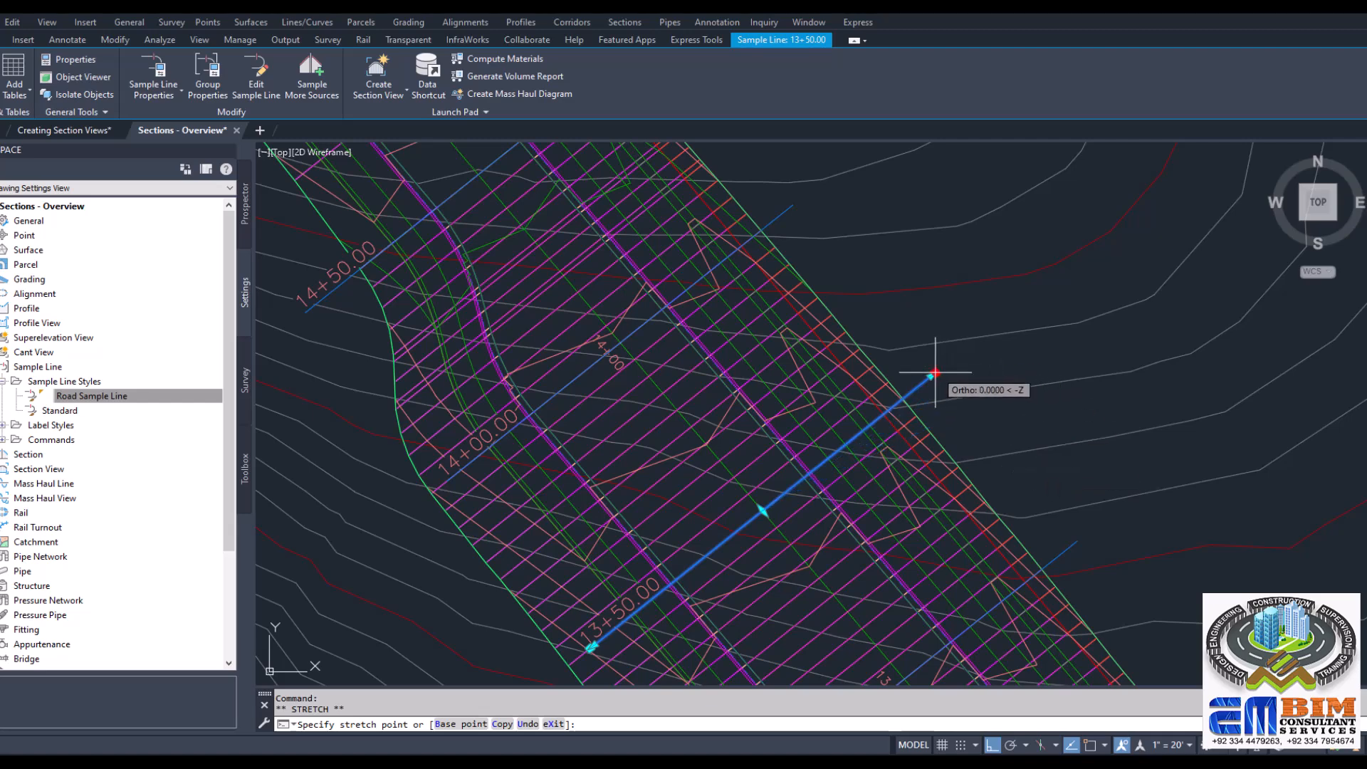
key(Escape)
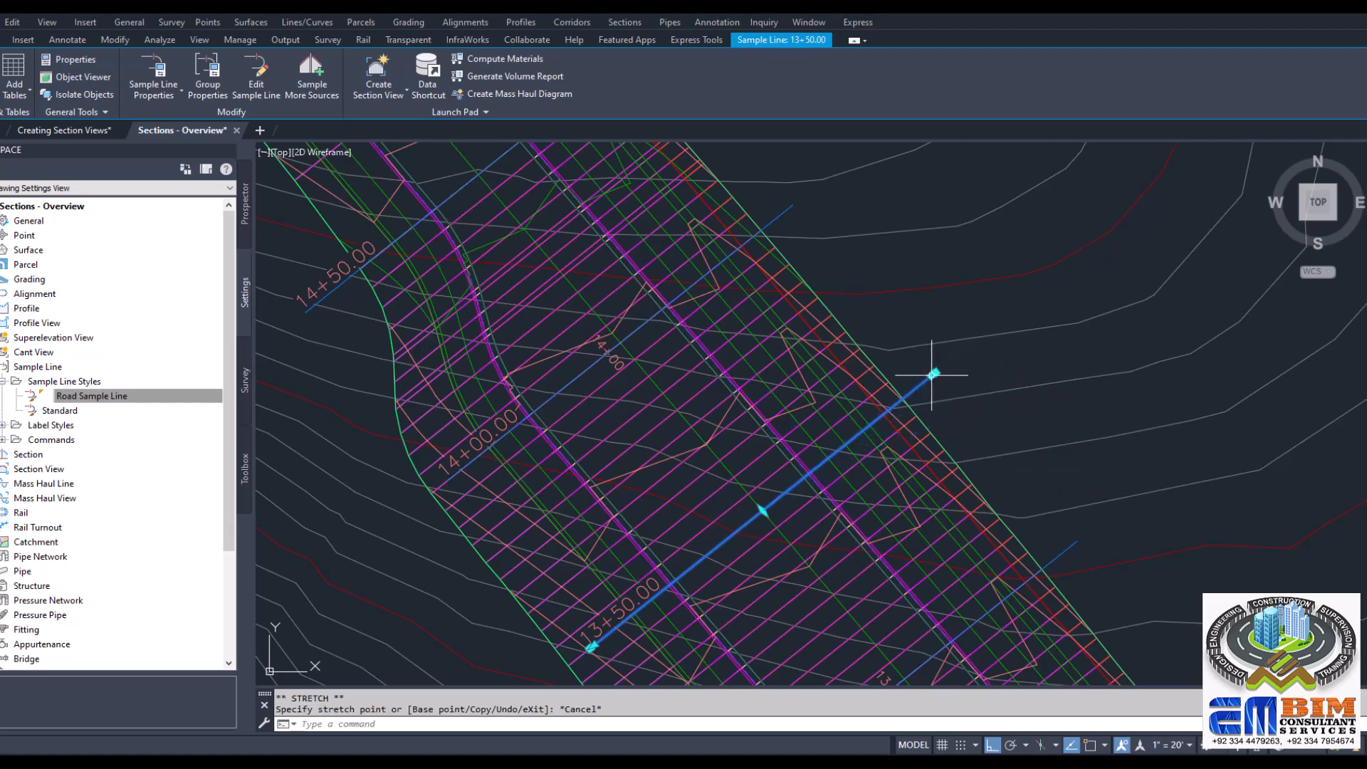
click(935, 373)
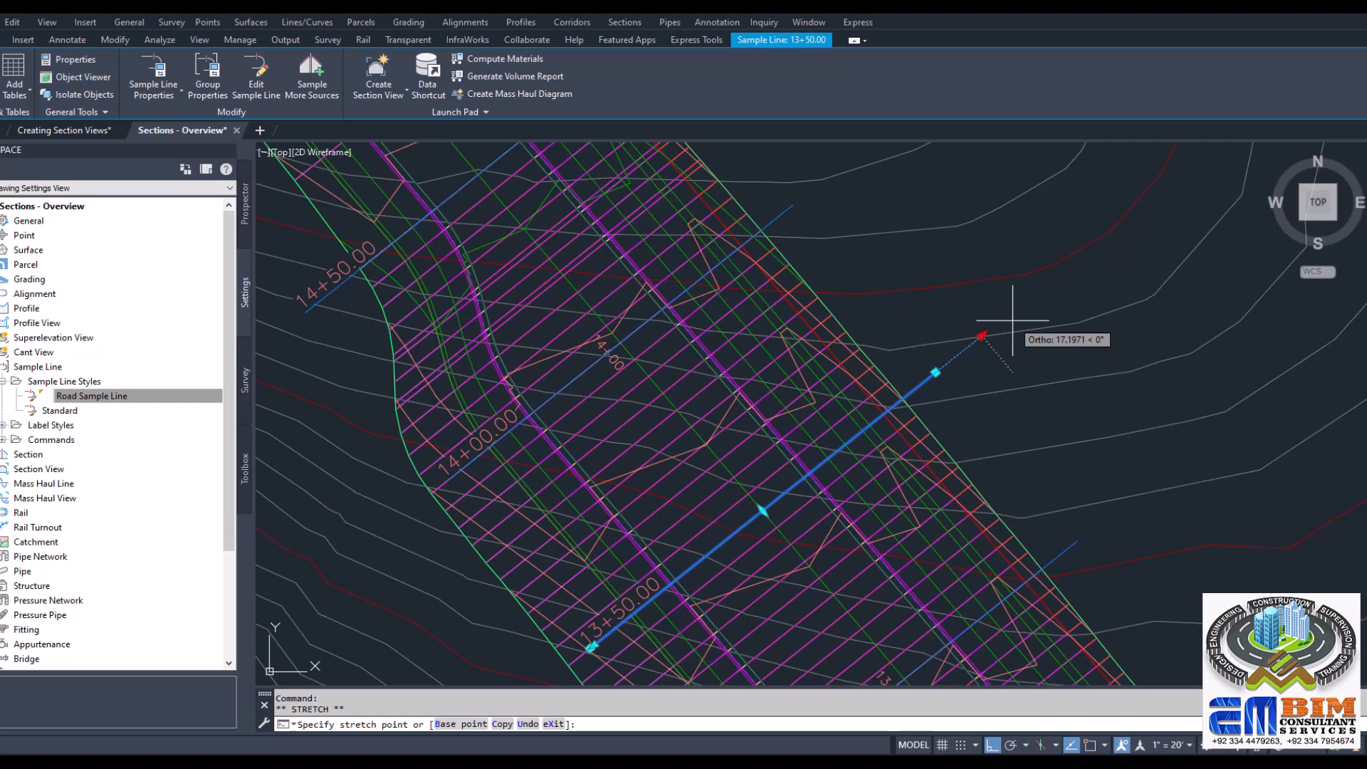
key(Escape)
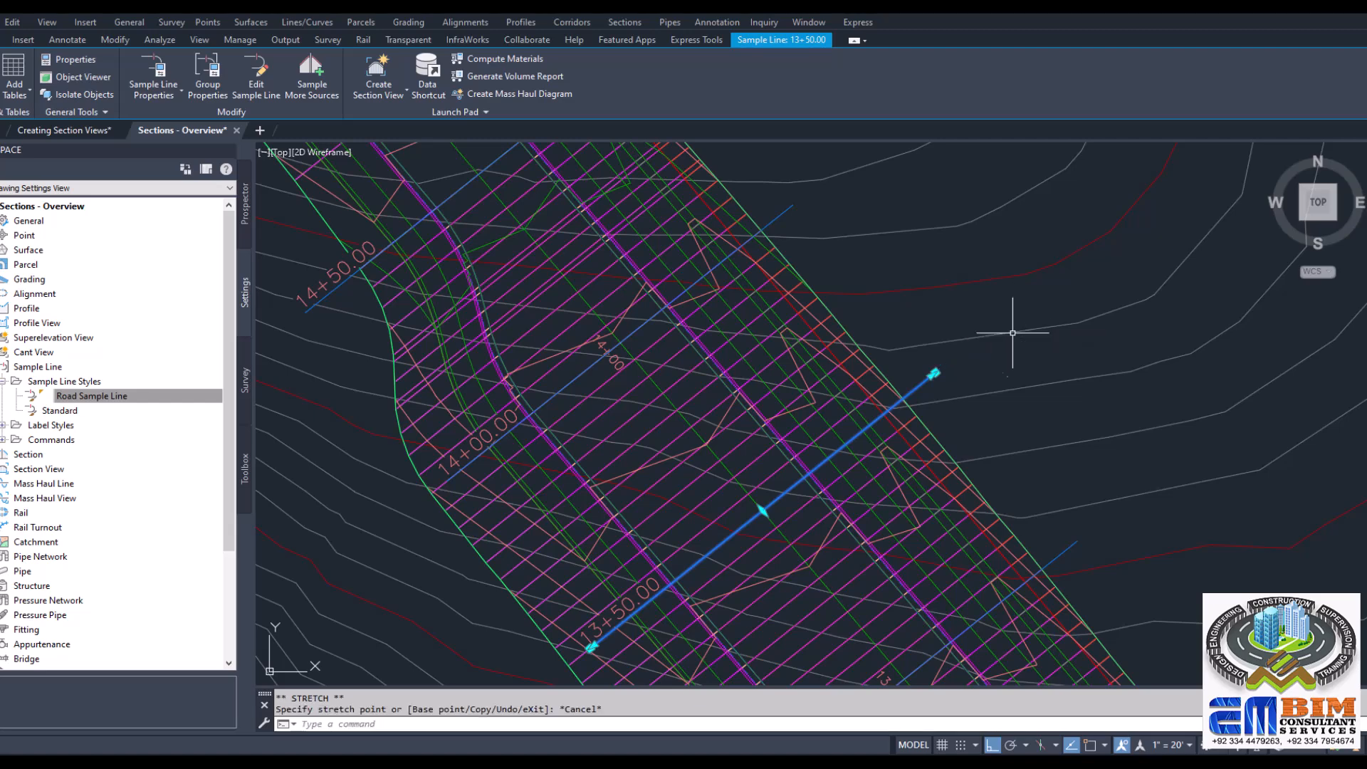
click(762, 510)
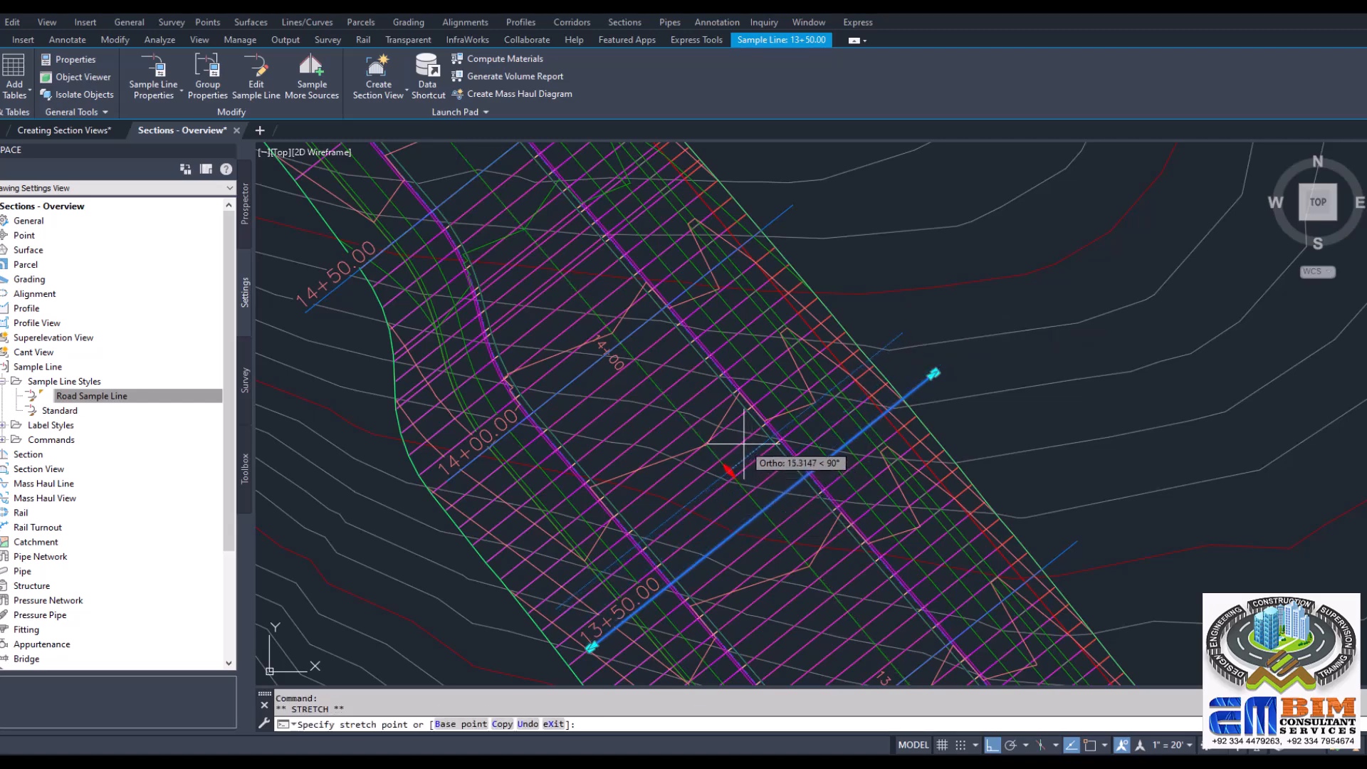
key(Escape)
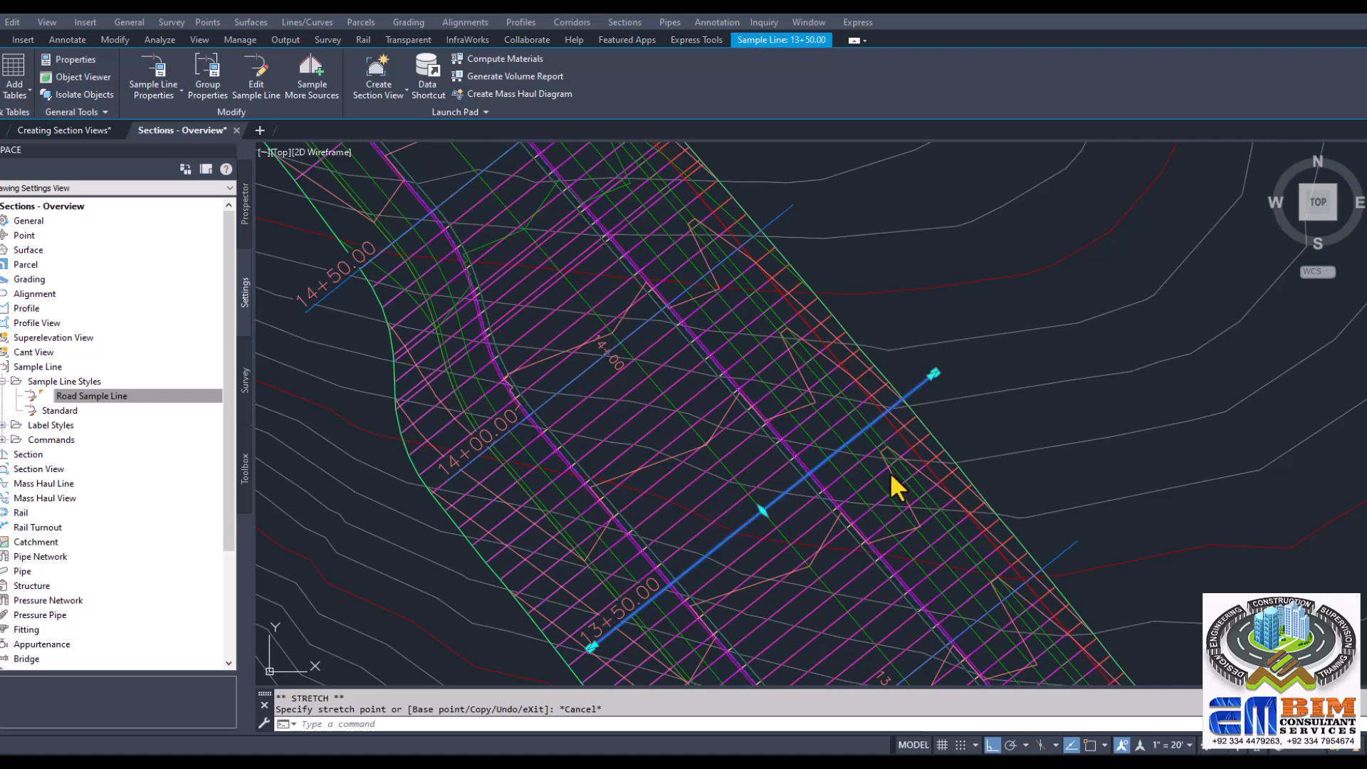
Locate the 10+00.00 section view among the section sheets and open its section view properties
scroll(813, 458, down, 5)
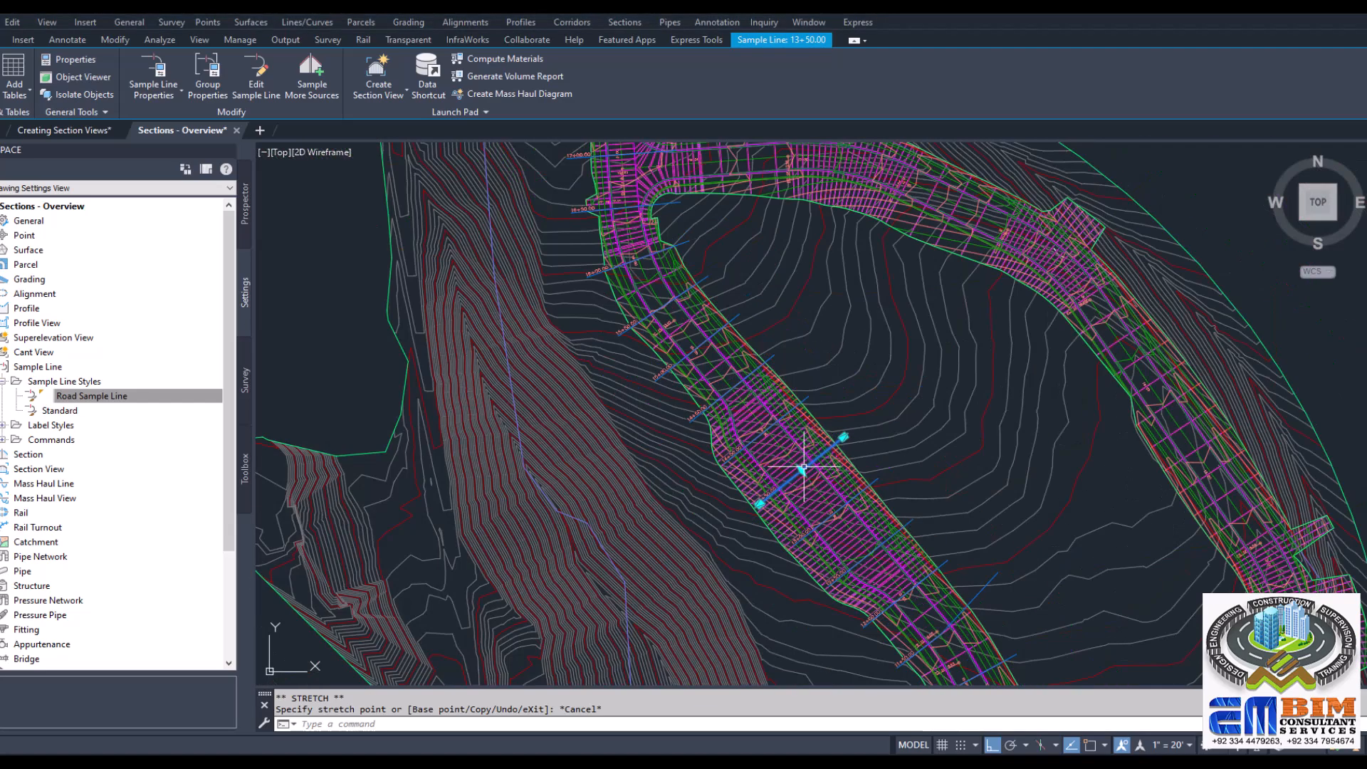
scroll(803, 468, down, 4)
scroll(808, 459, up, 1)
scroll(812, 452, down, 2)
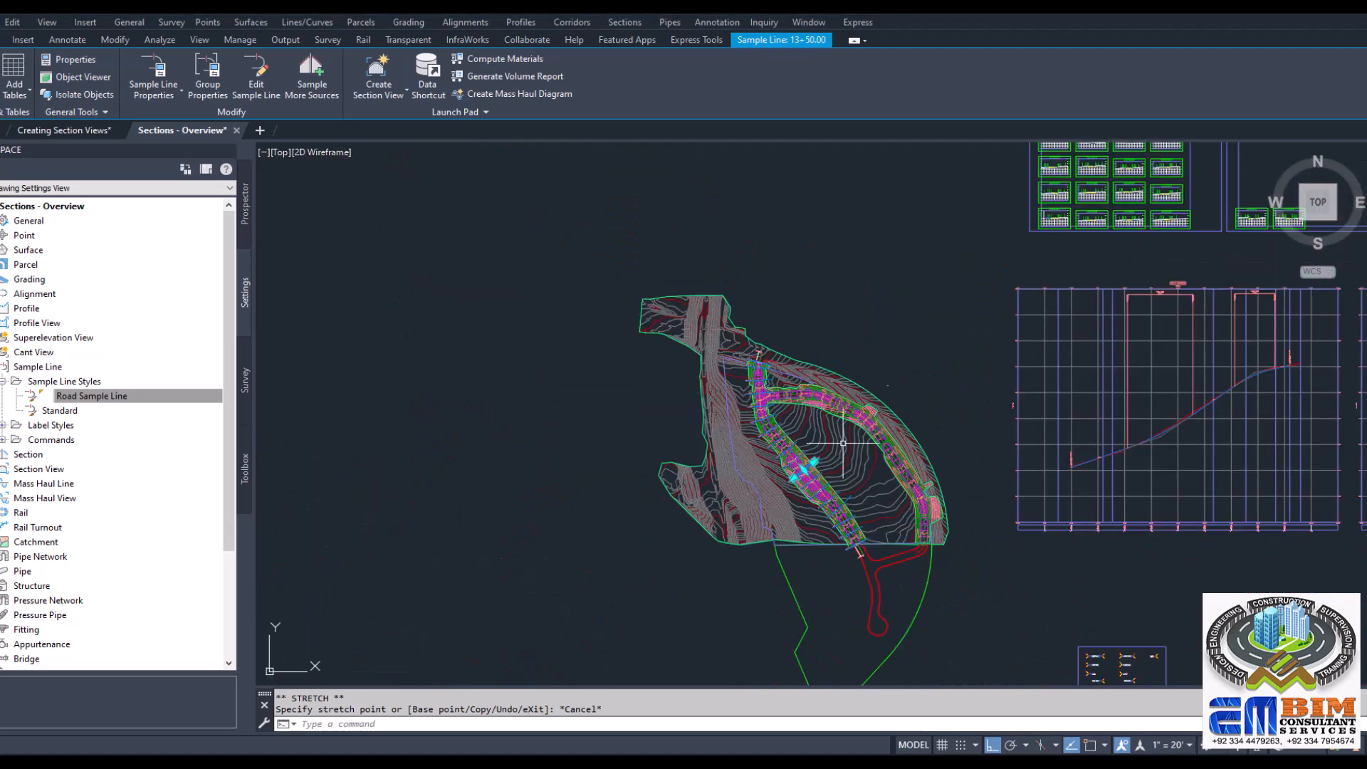
scroll(1087, 200, up, 10)
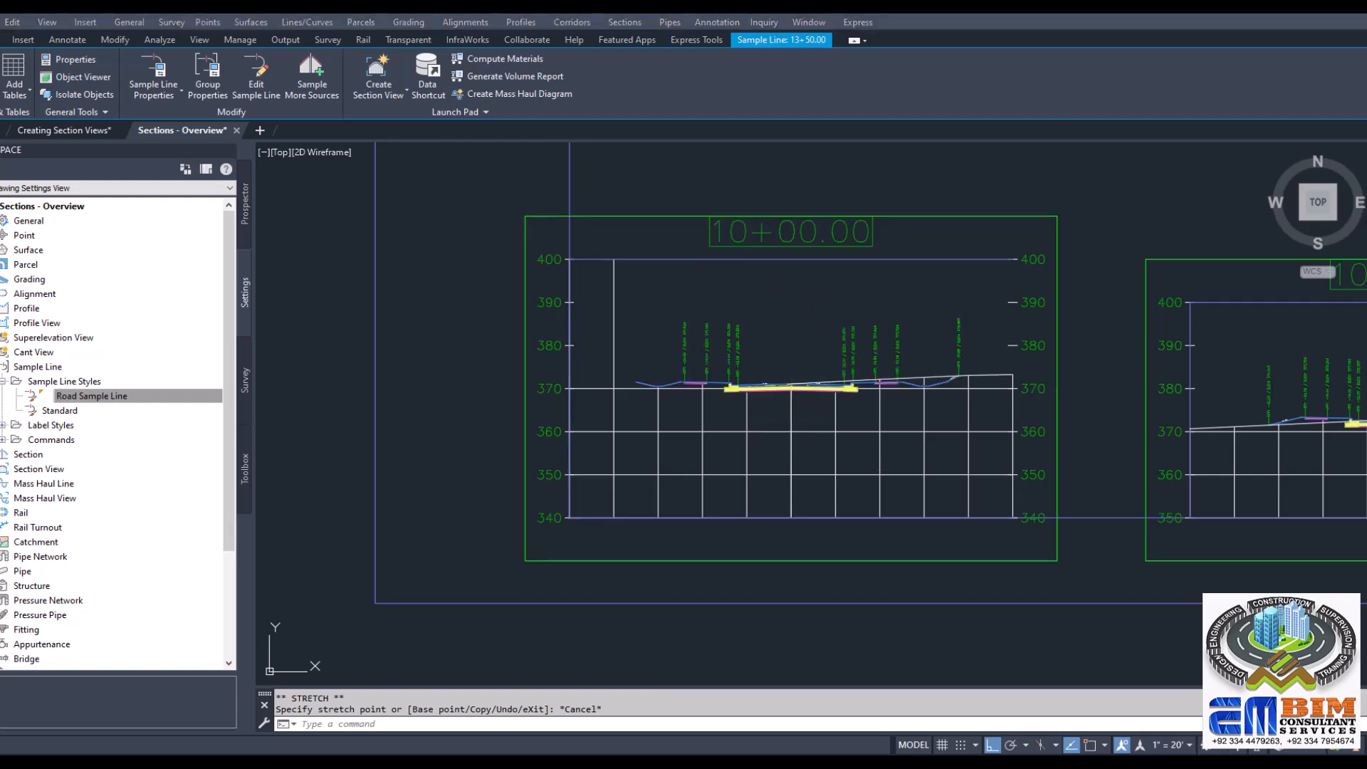
click(863, 426)
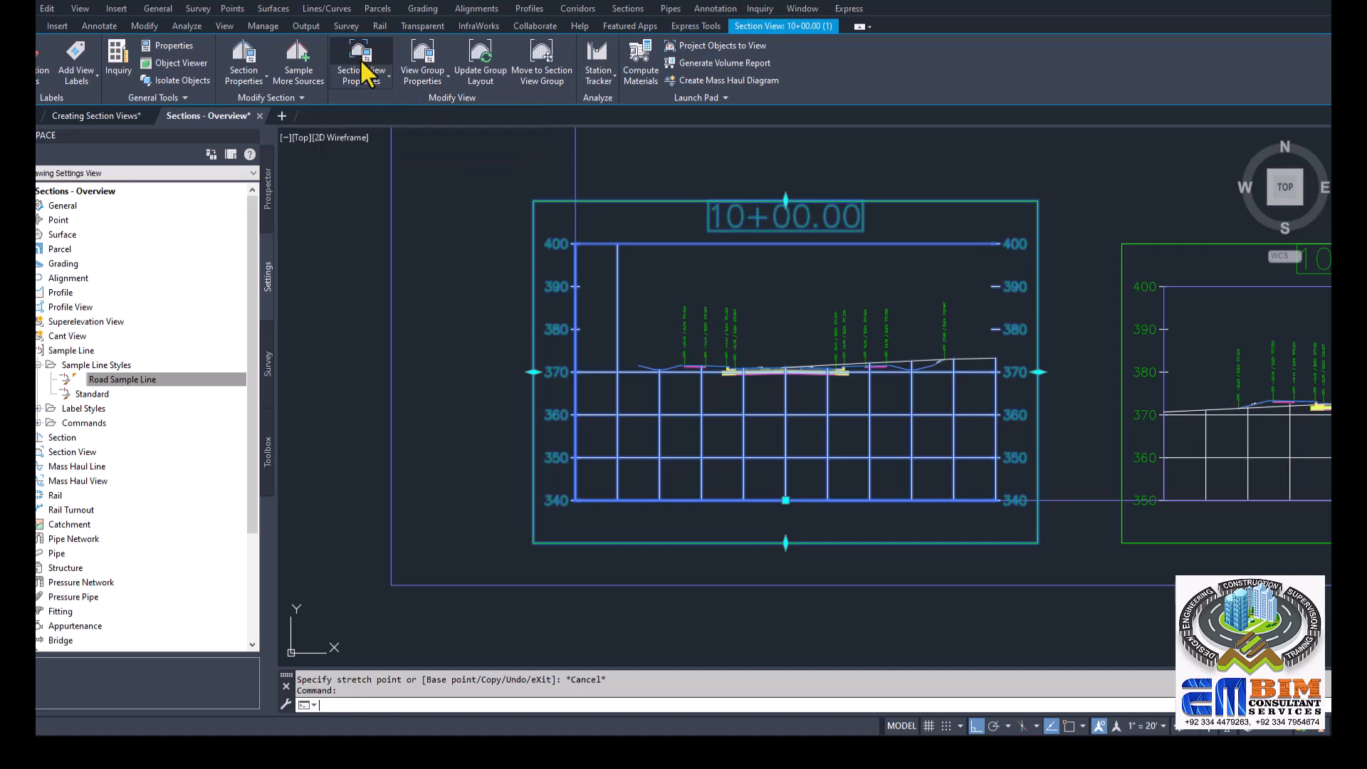
click(368, 79)
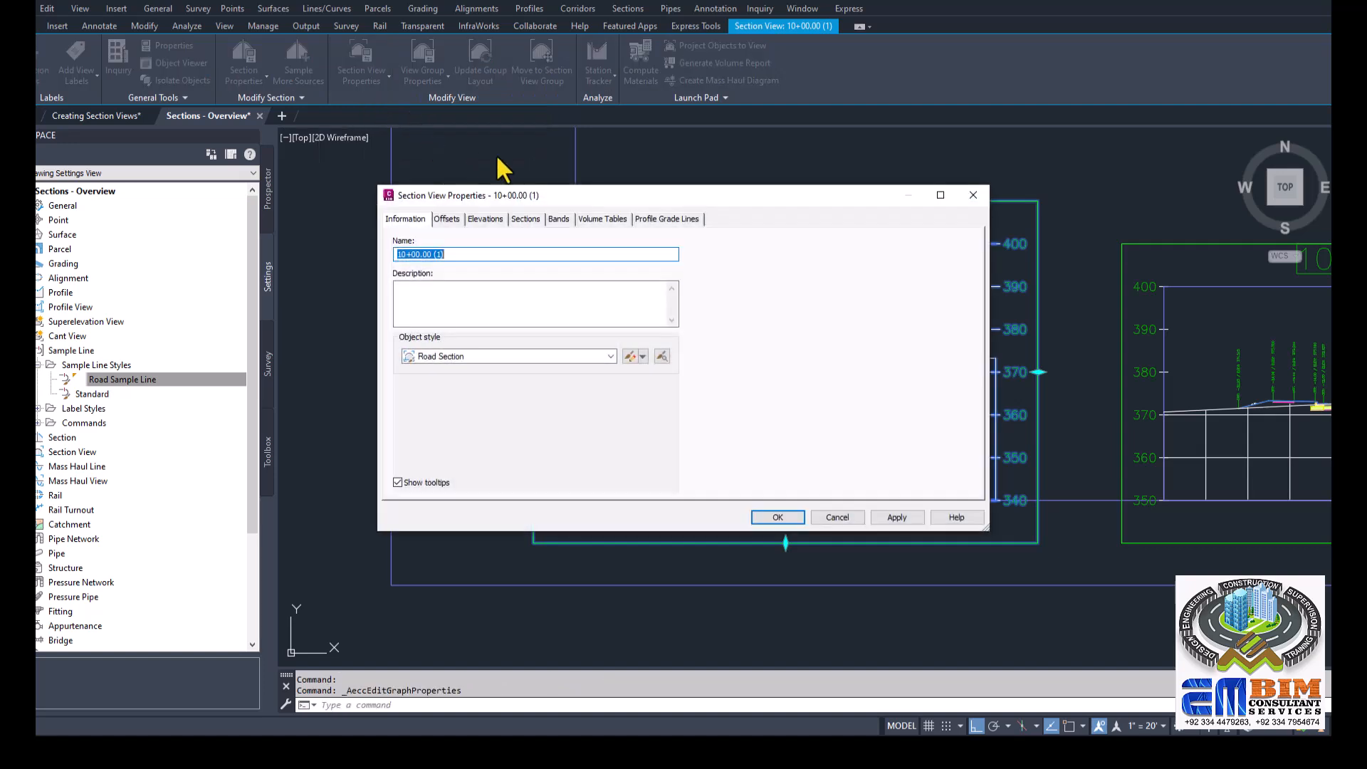
Review the 10+00.00 section view's offsets, elevations, sections, bands, volume tables and profile grade lines, and close the properties without saving
click(446, 220)
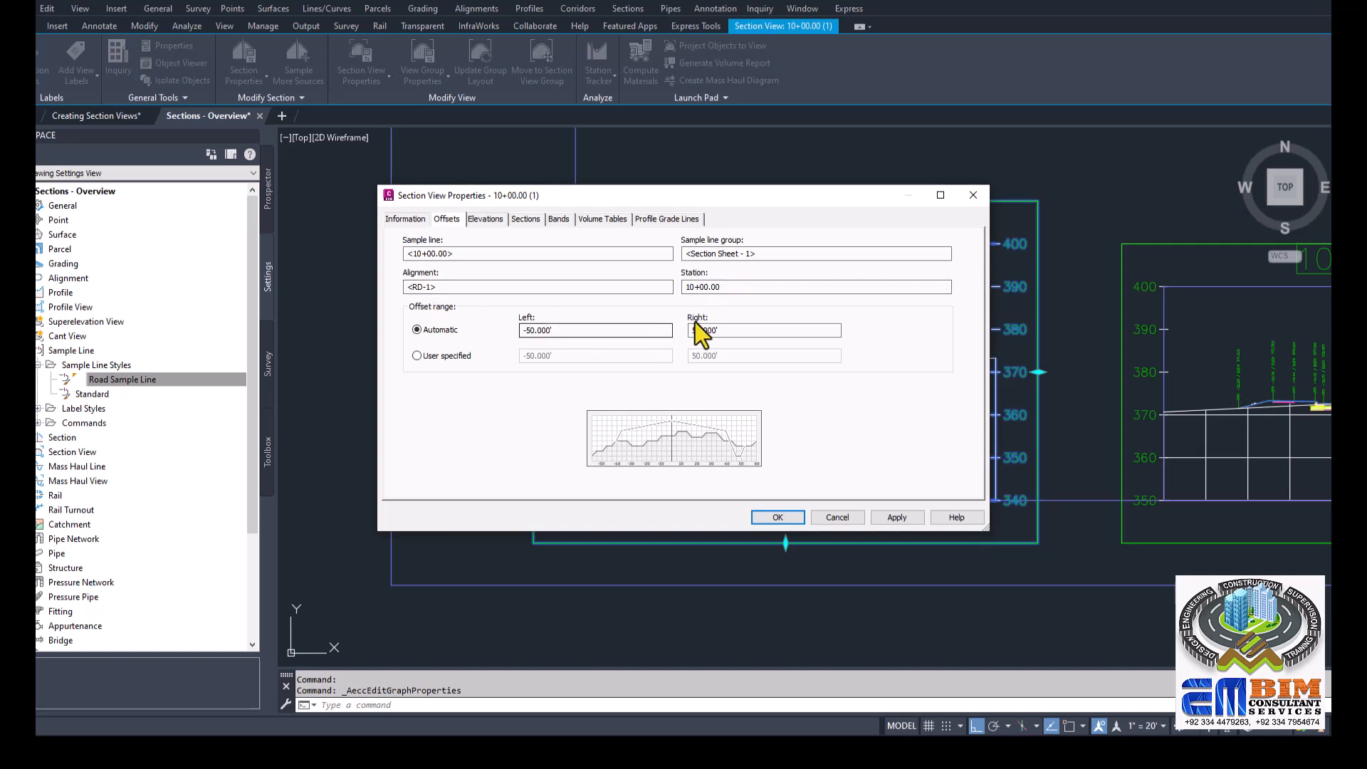
click(484, 222)
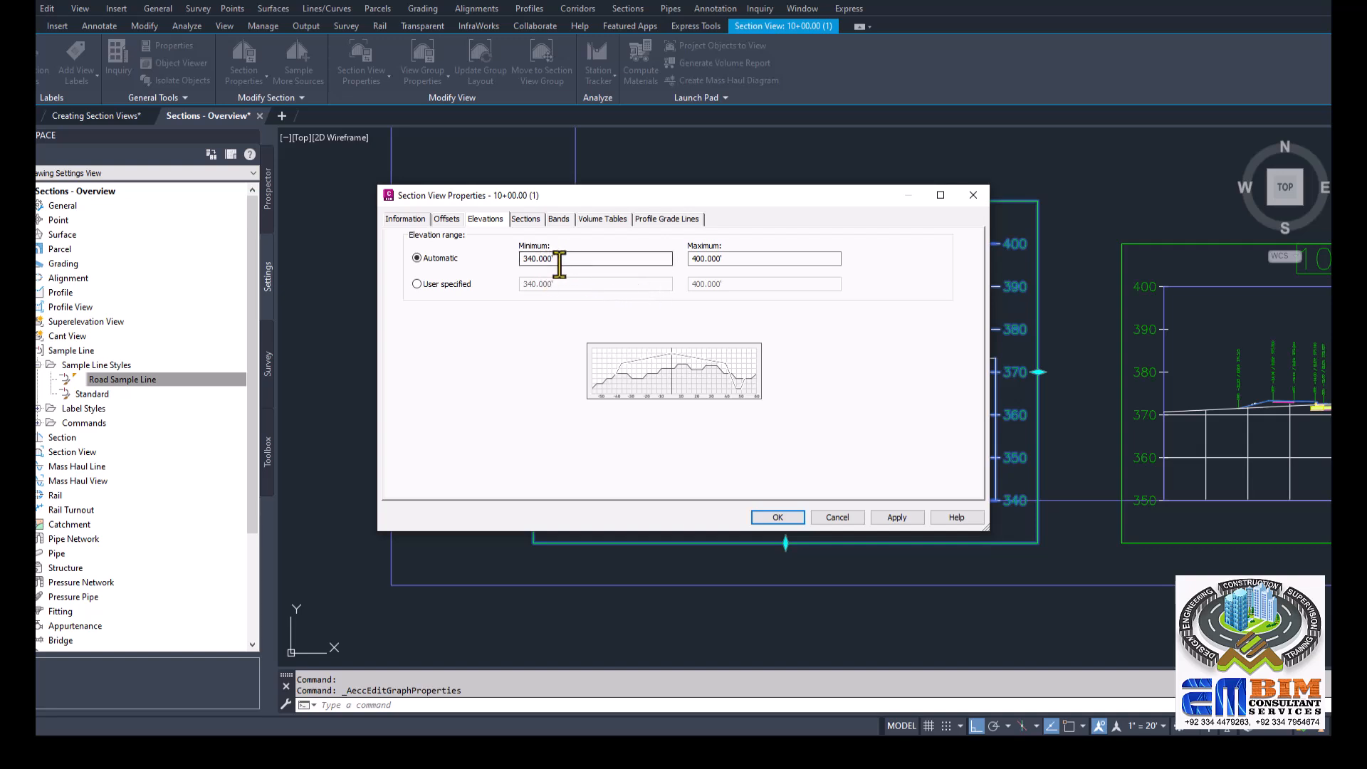
click(525, 221)
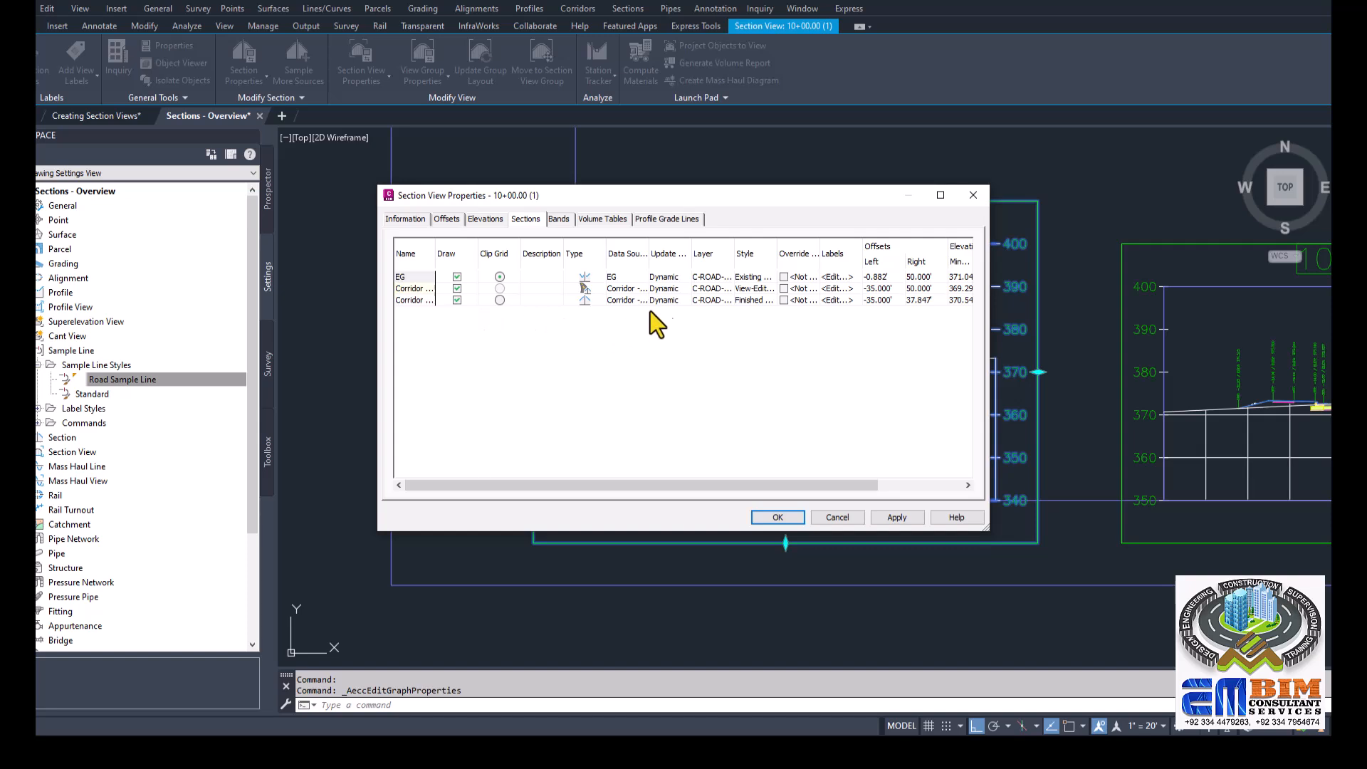
click(560, 220)
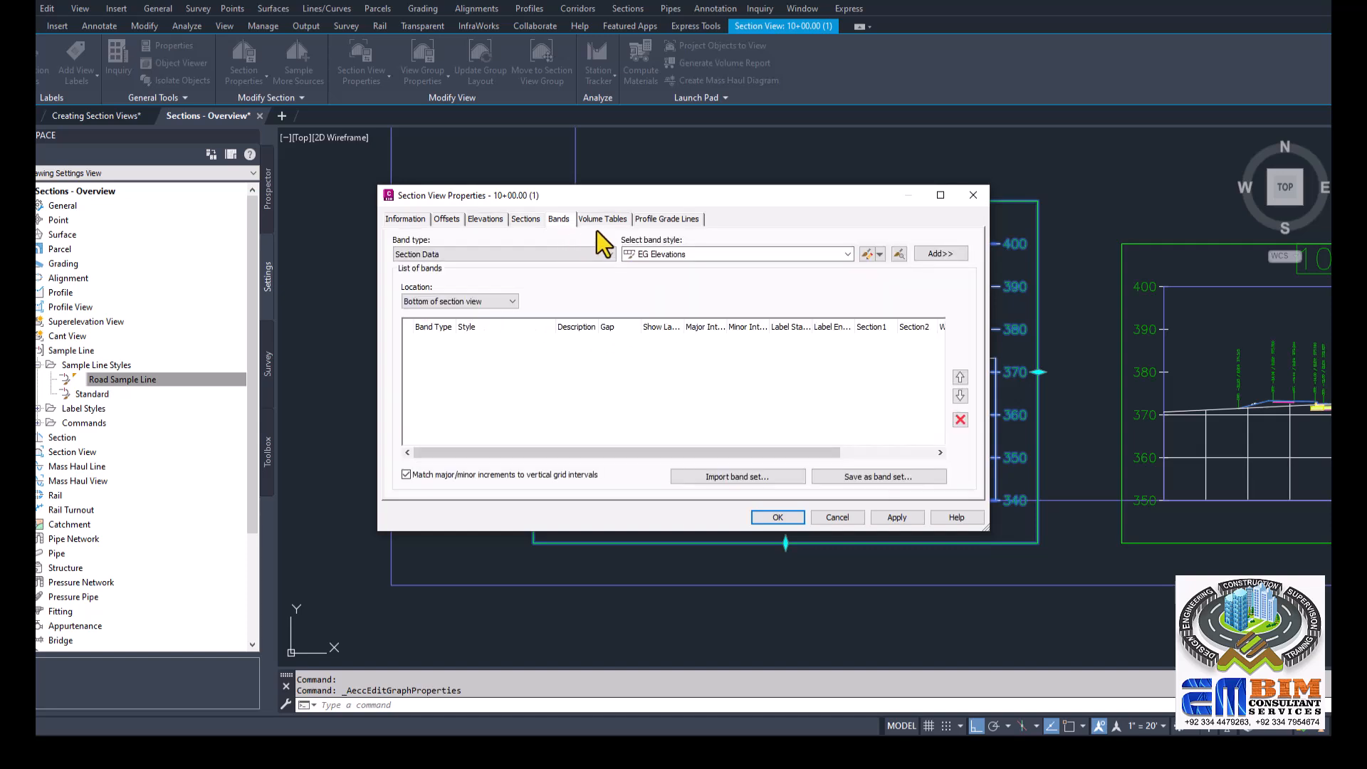
click(603, 221)
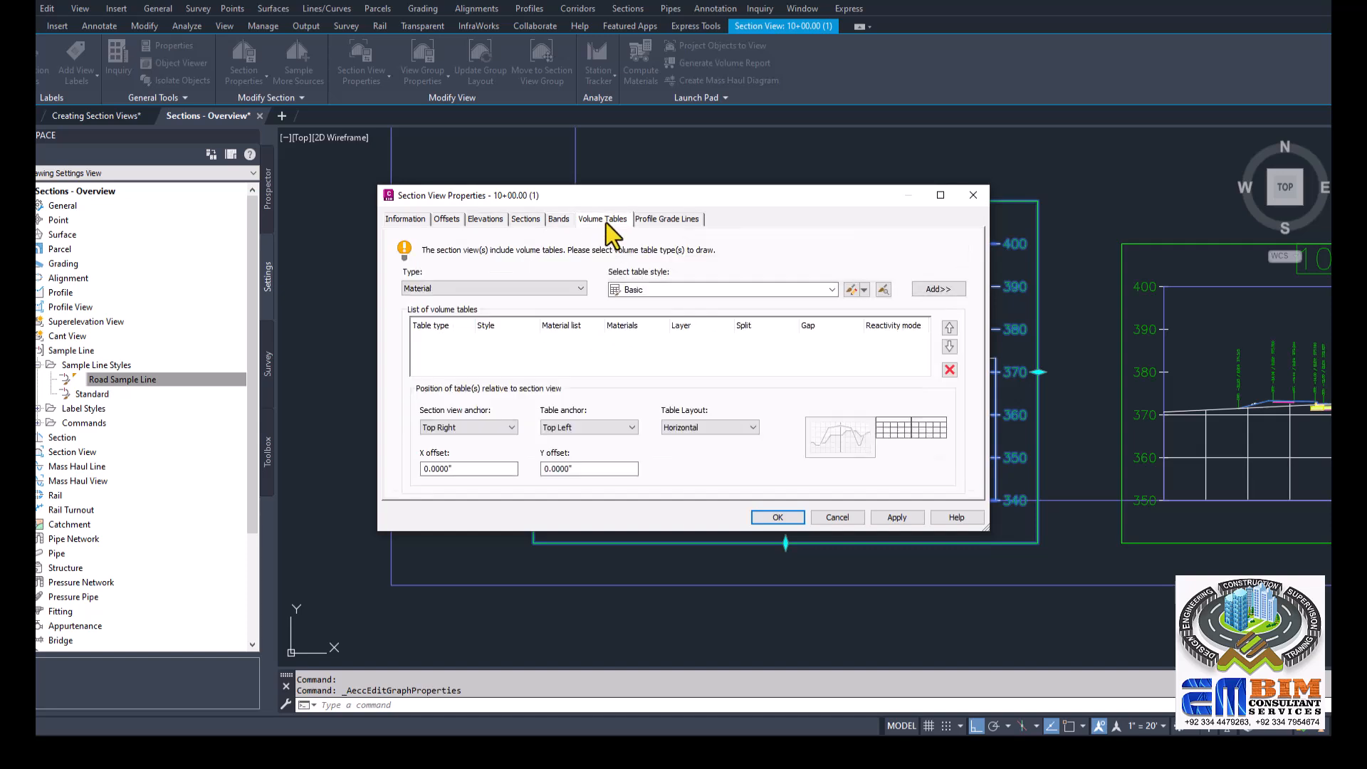
click(669, 220)
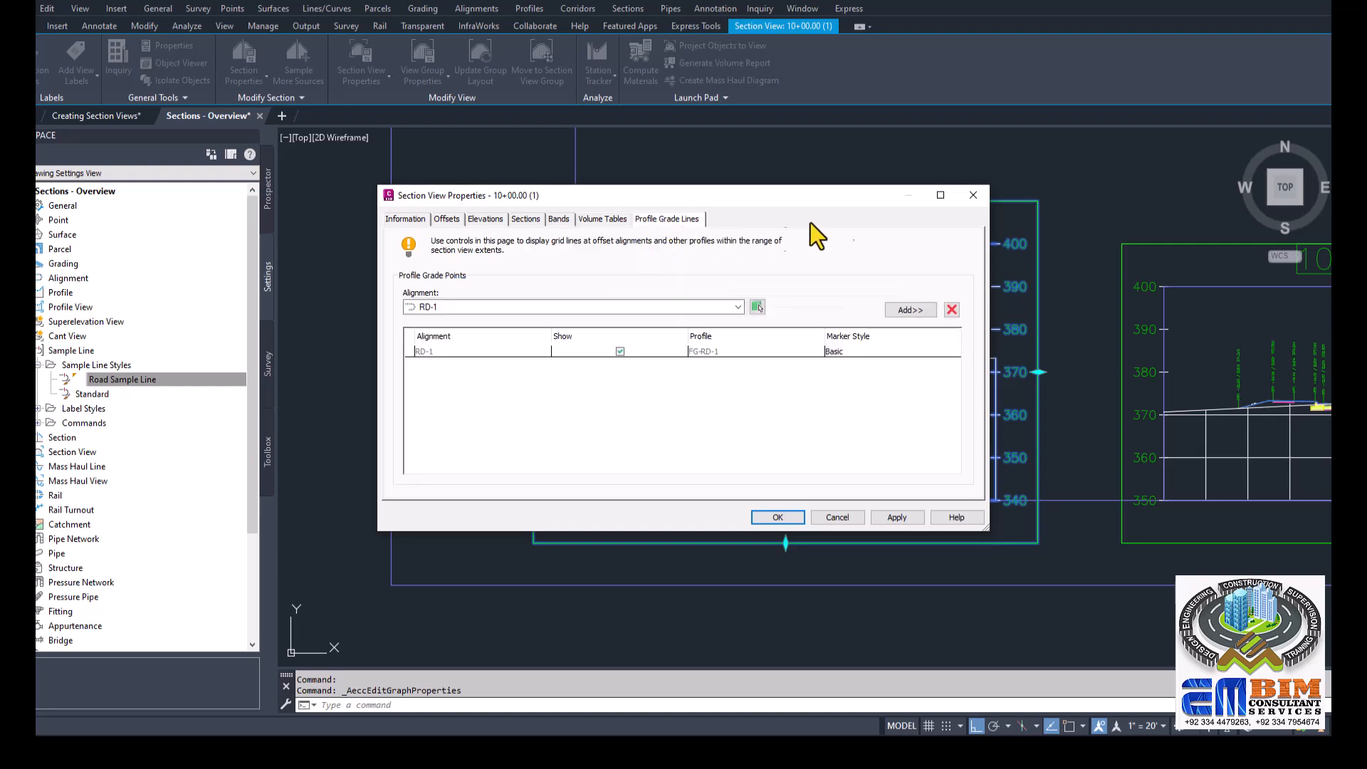
click(969, 195)
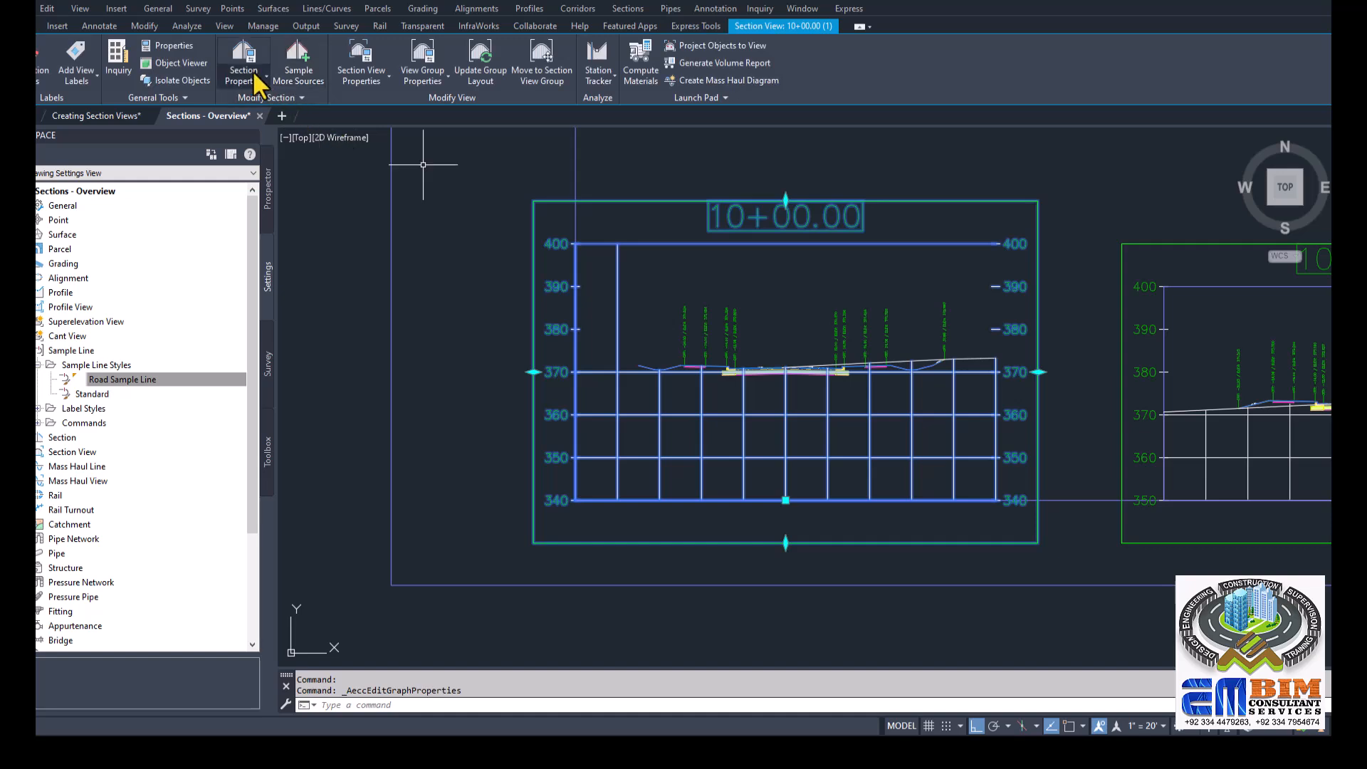
click(244, 72)
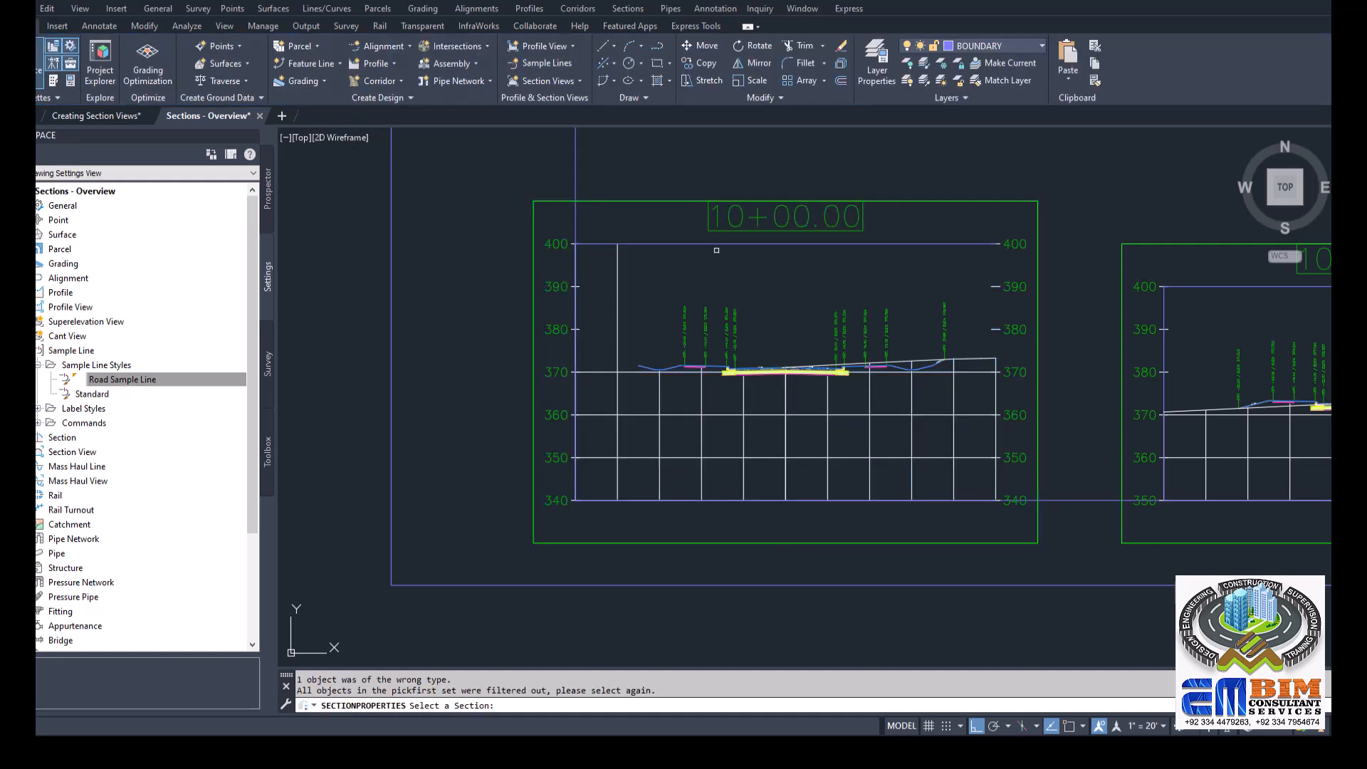
click(701, 388)
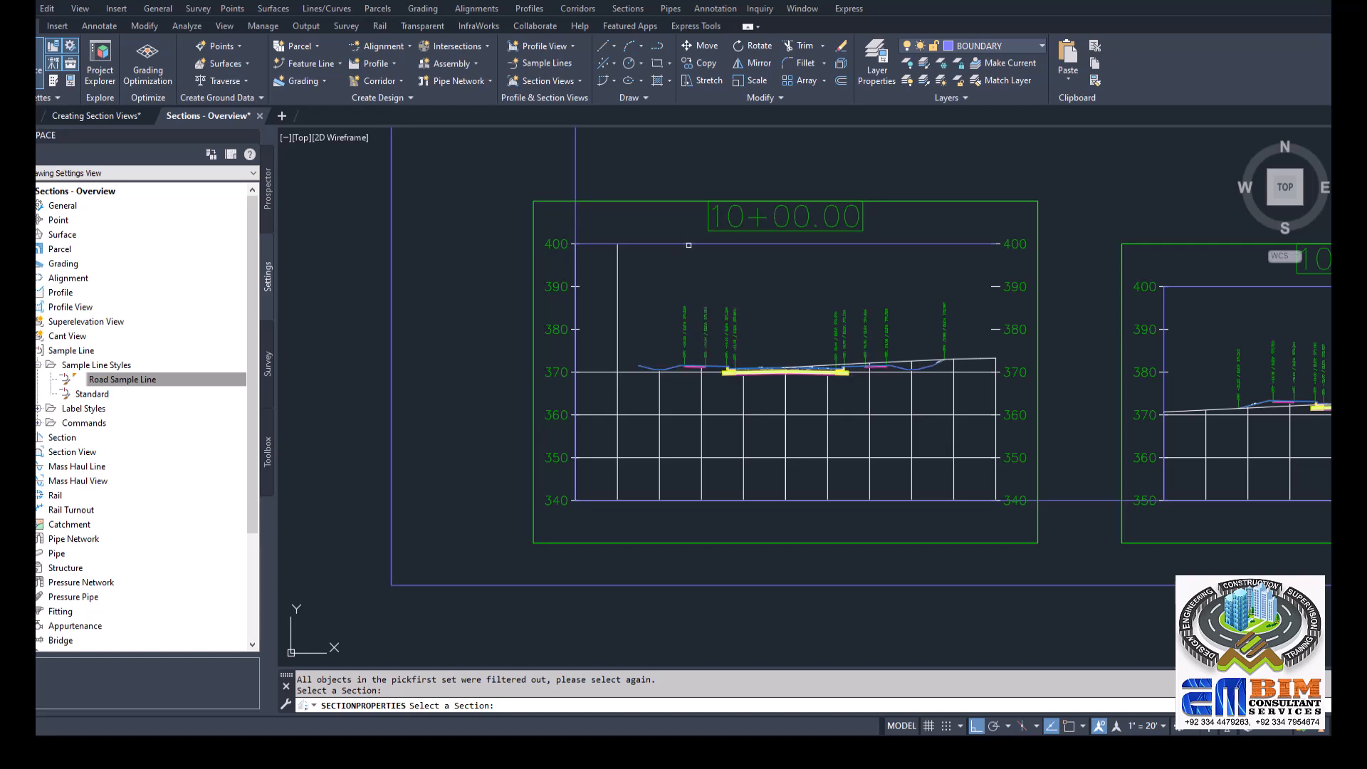
click(688, 243)
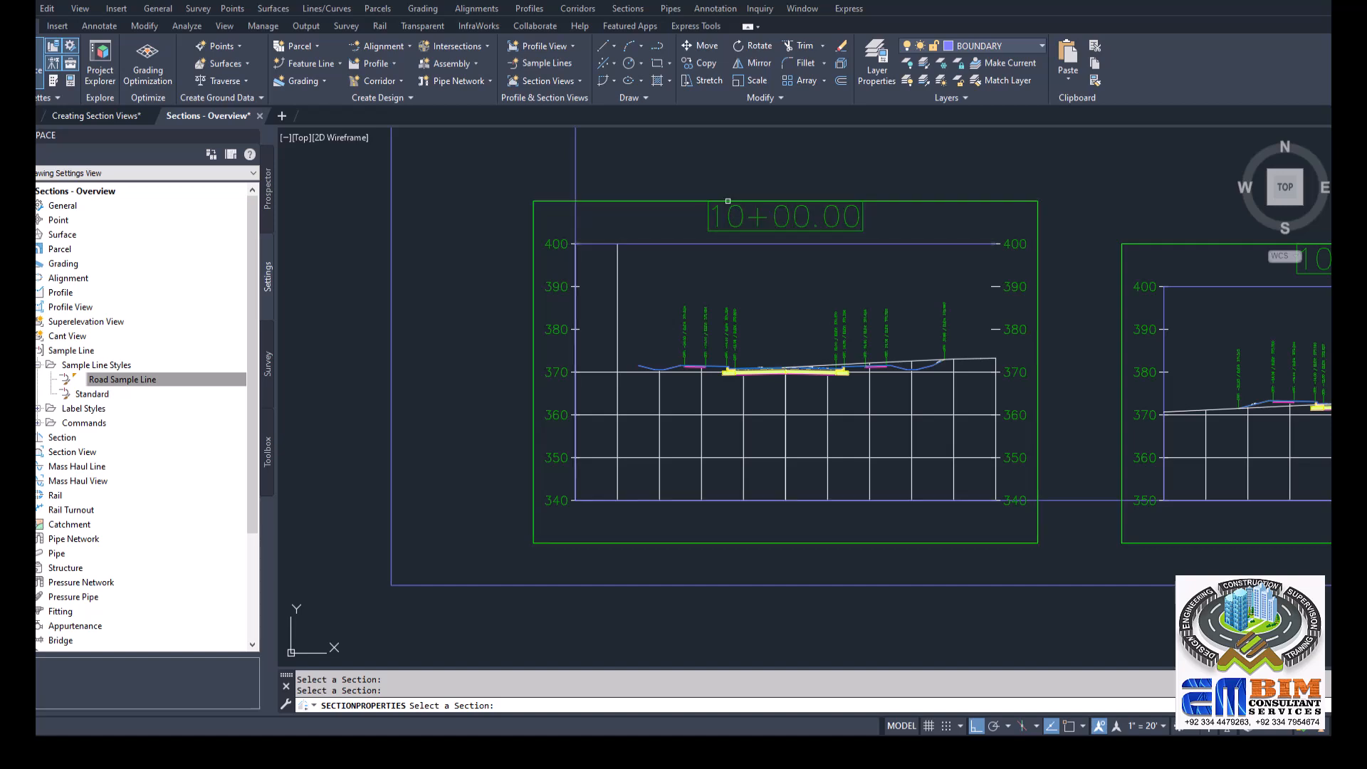
key(Escape)
Open the section properties of the corridor's finished ground section at 10+00.00, review its section data, and close them without saving
click(728, 200)
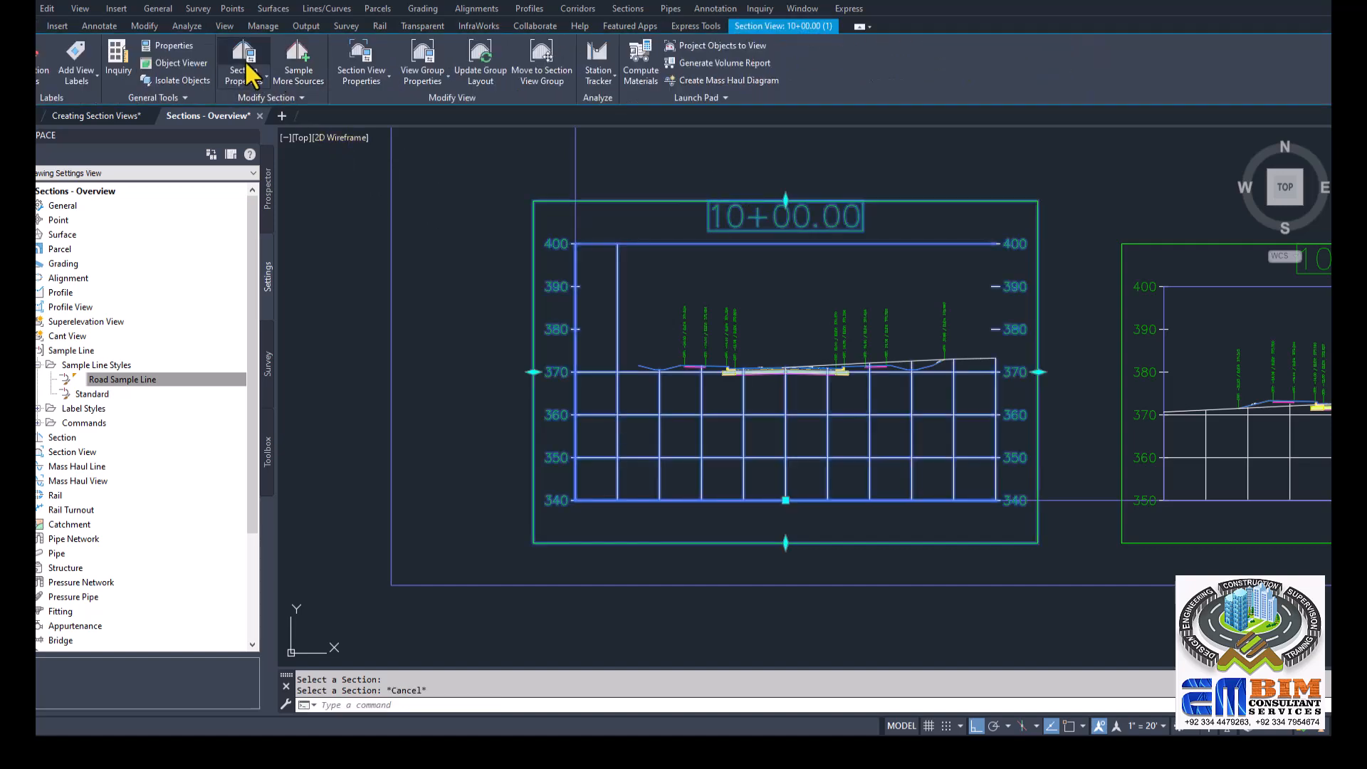
click(249, 71)
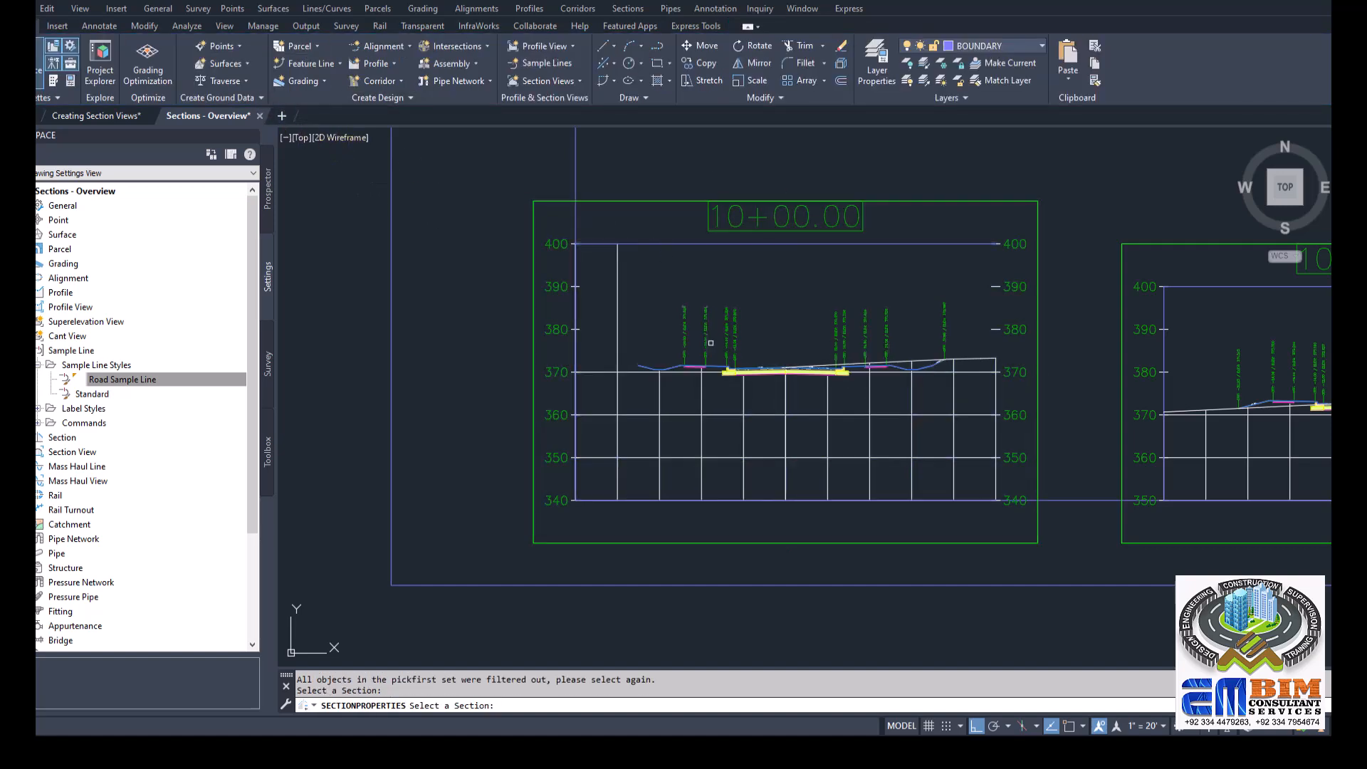
click(732, 365)
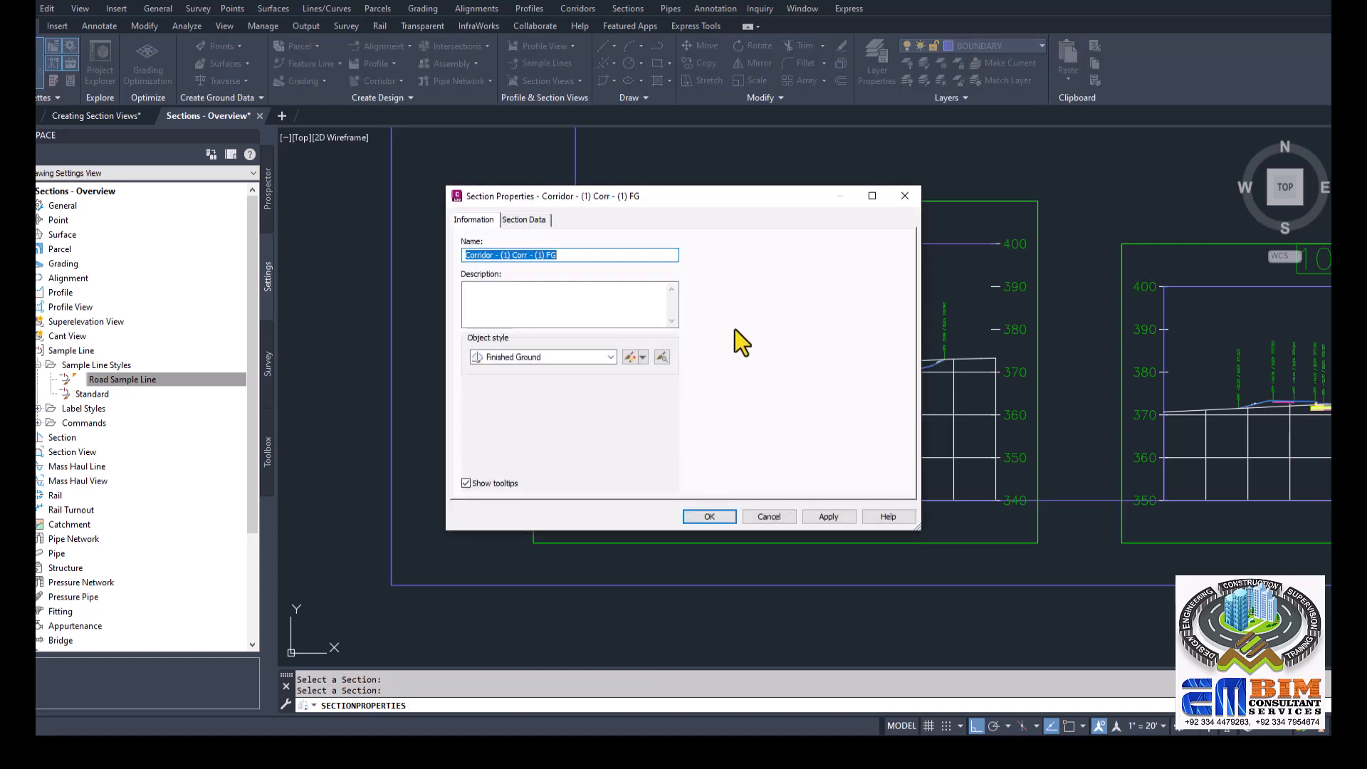
click(523, 220)
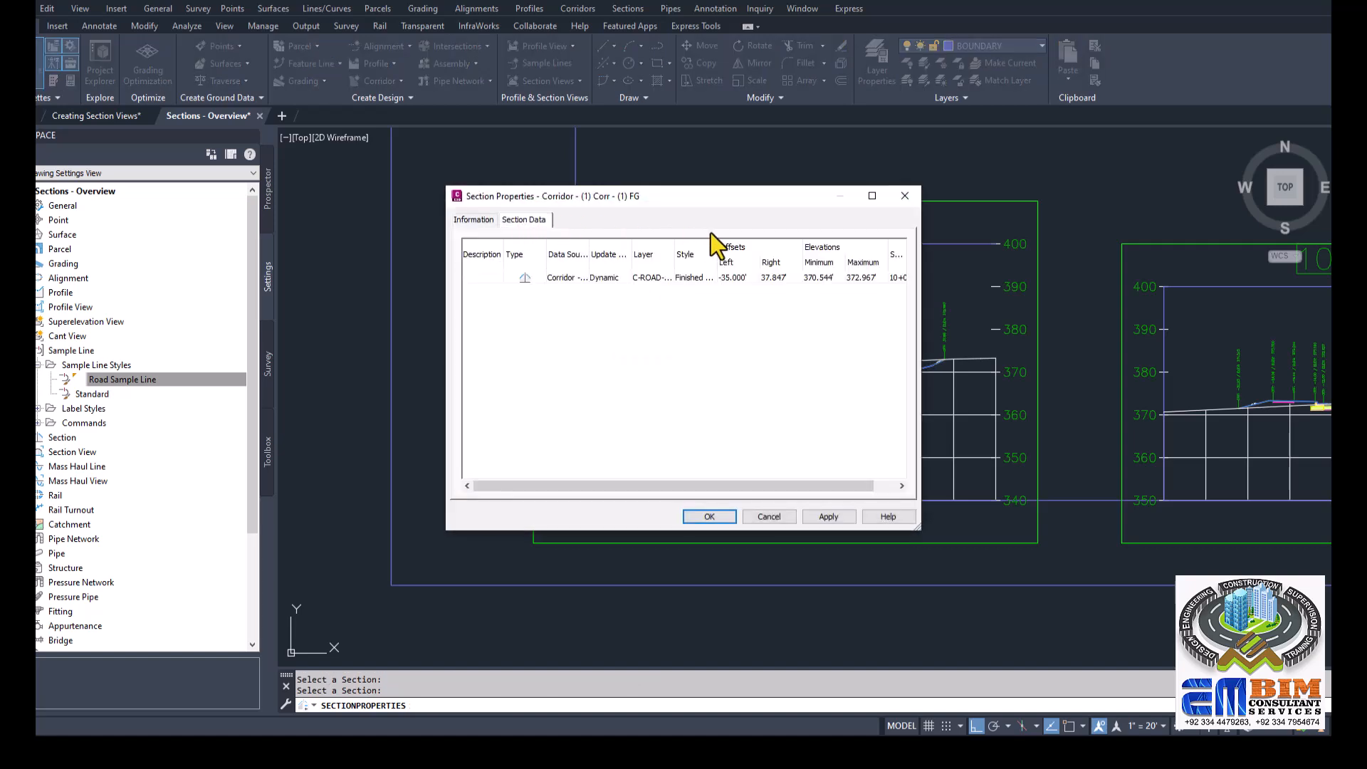
click(905, 196)
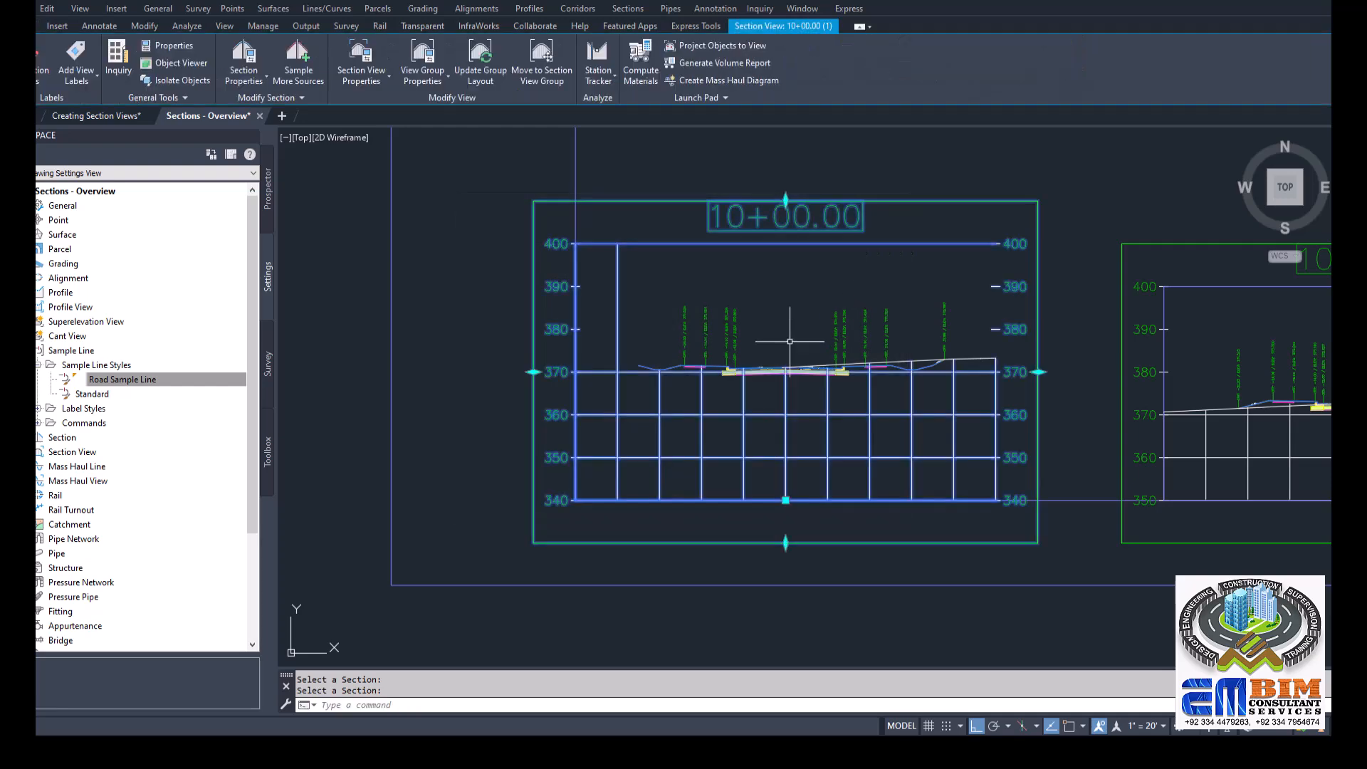
key(Escape)
Open the corridor section's properties in the 10+00.00 view, review its section data and codes, and close them without saving
scroll(796, 378, up, 4)
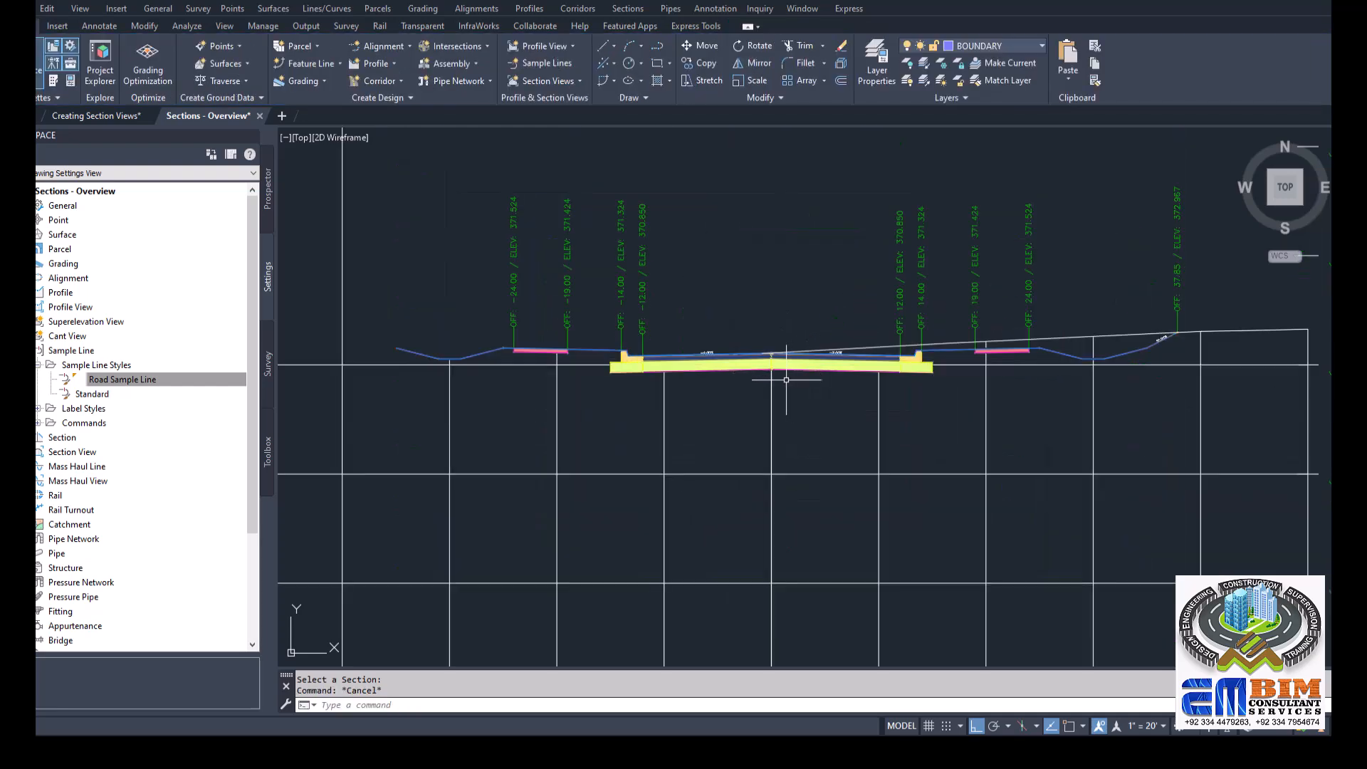
click(790, 366)
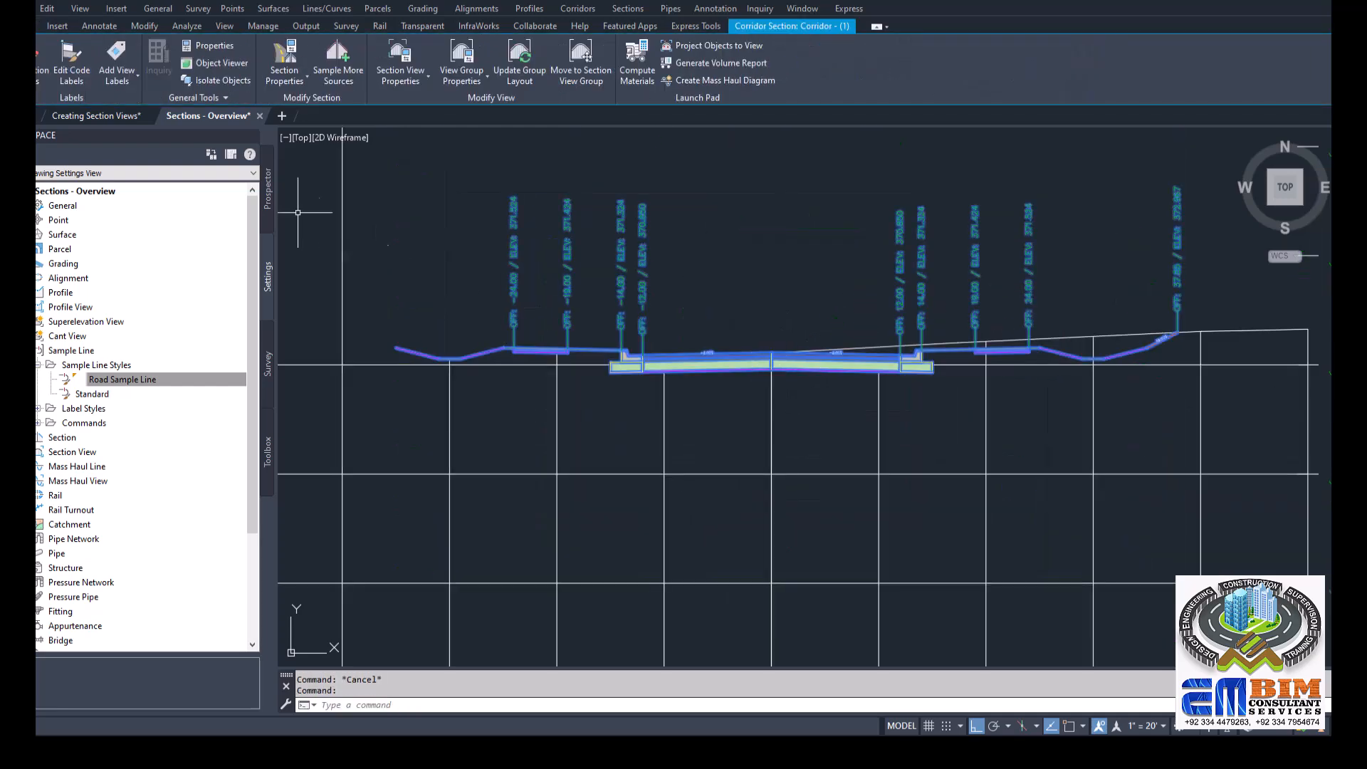
click(289, 57)
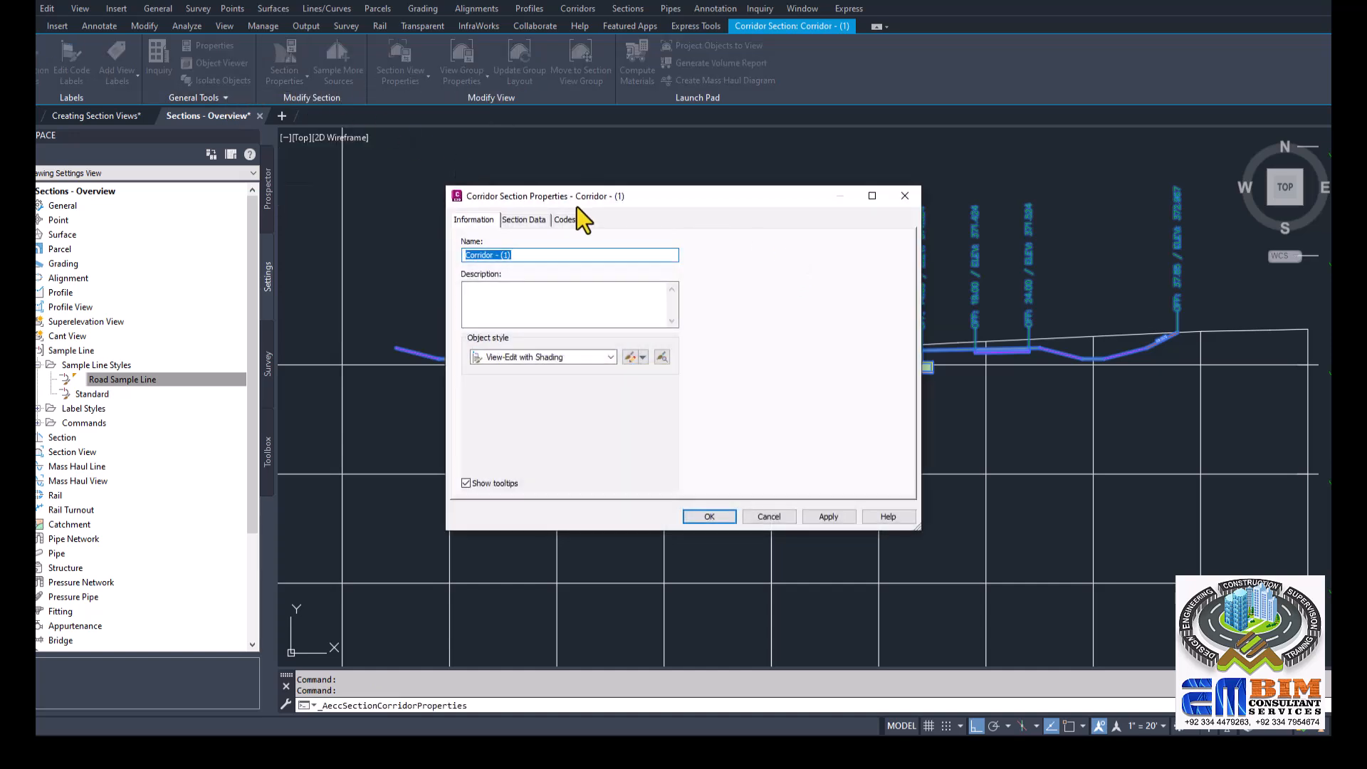
click(532, 221)
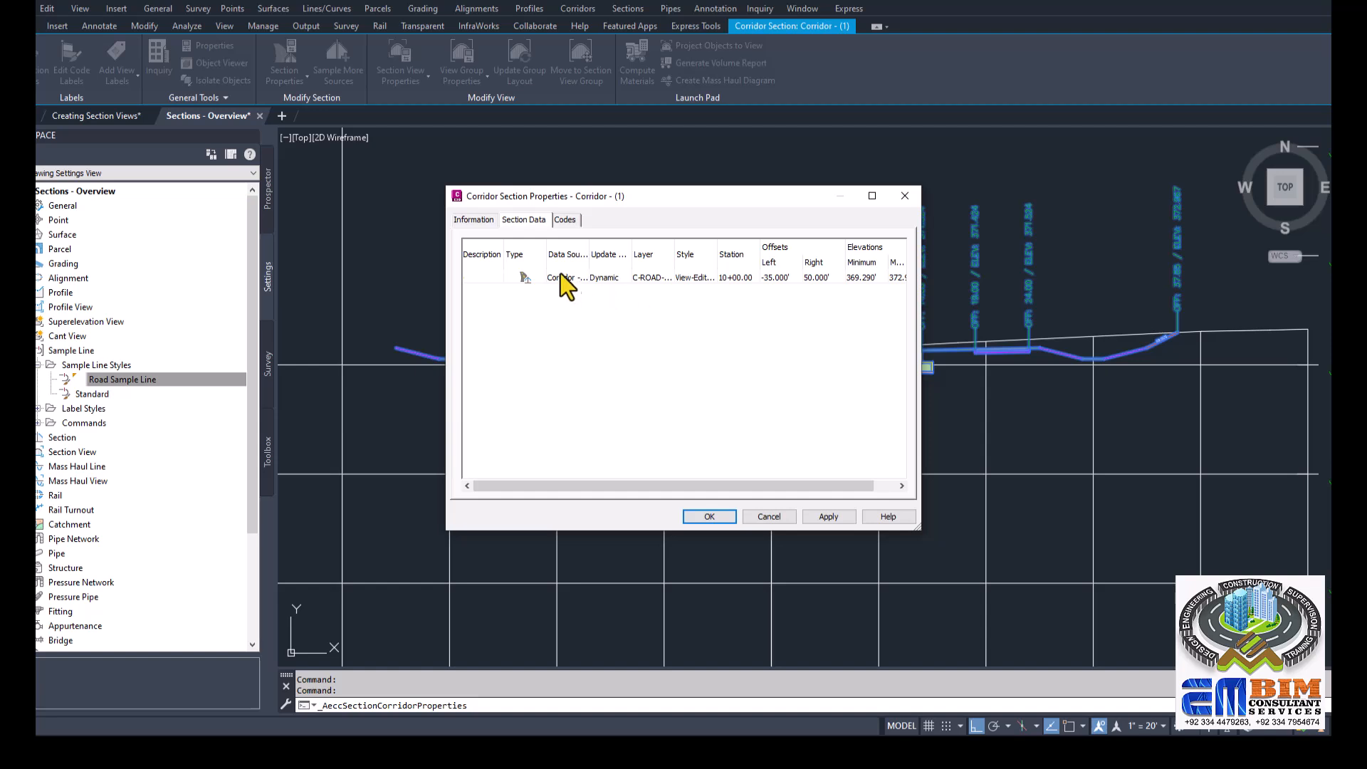
click(566, 222)
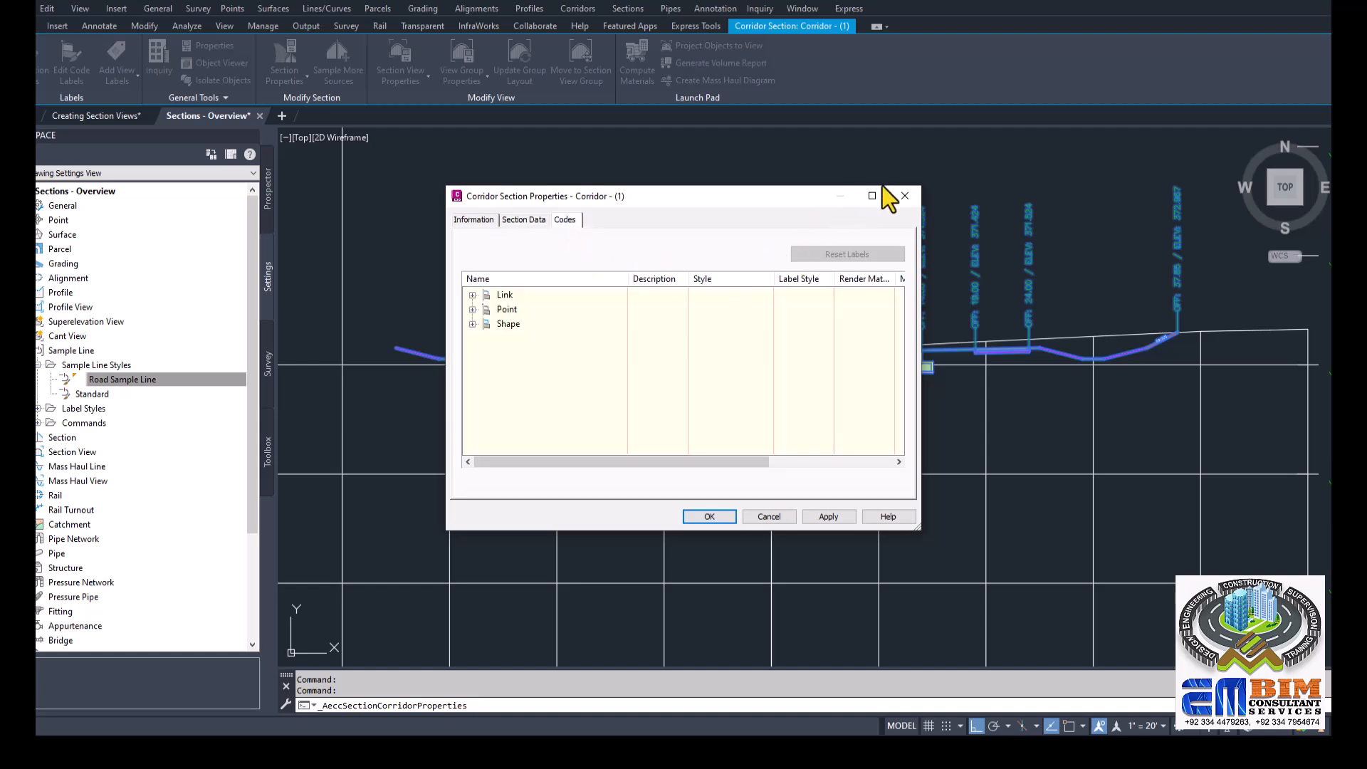
click(904, 197)
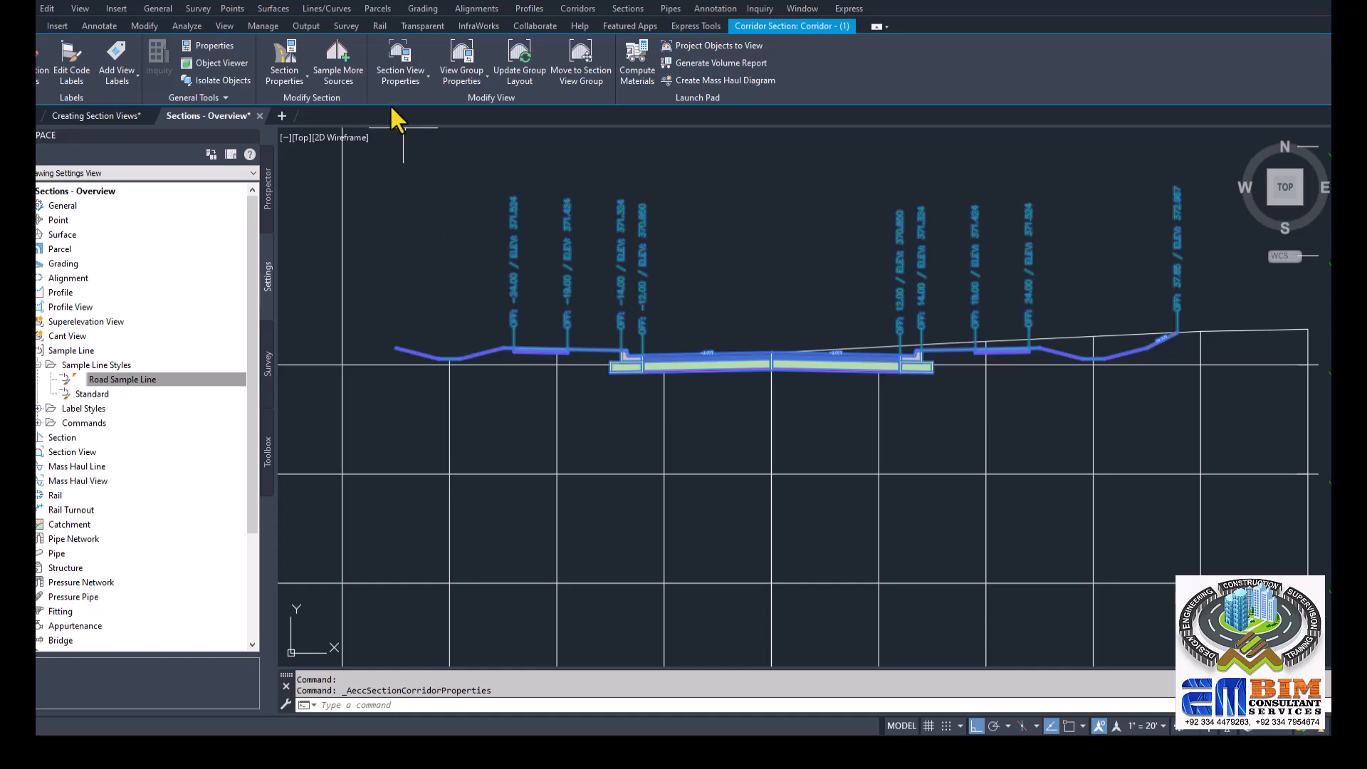
Open the section view properties again by picking the 10+00.00 view's grid, check the profile grade lines, and close without saving
click(400, 60)
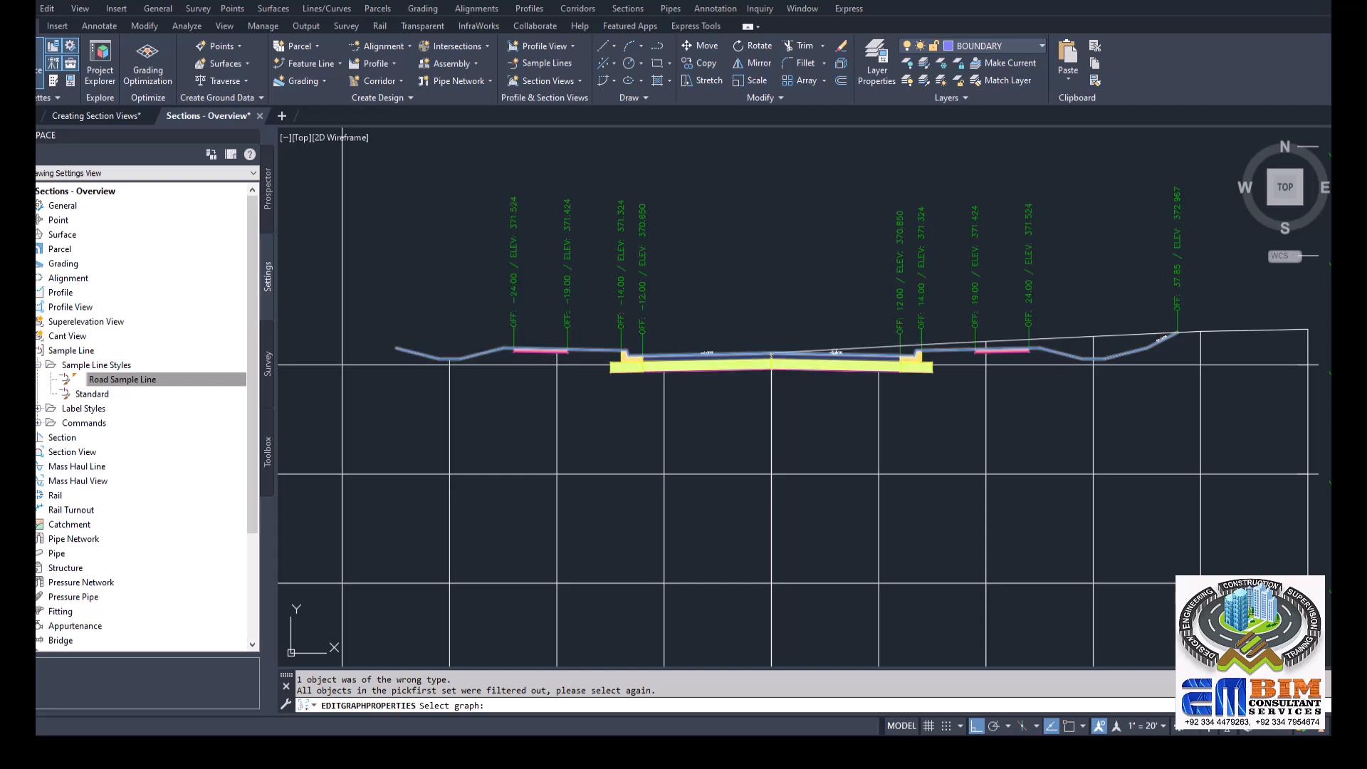
click(882, 375)
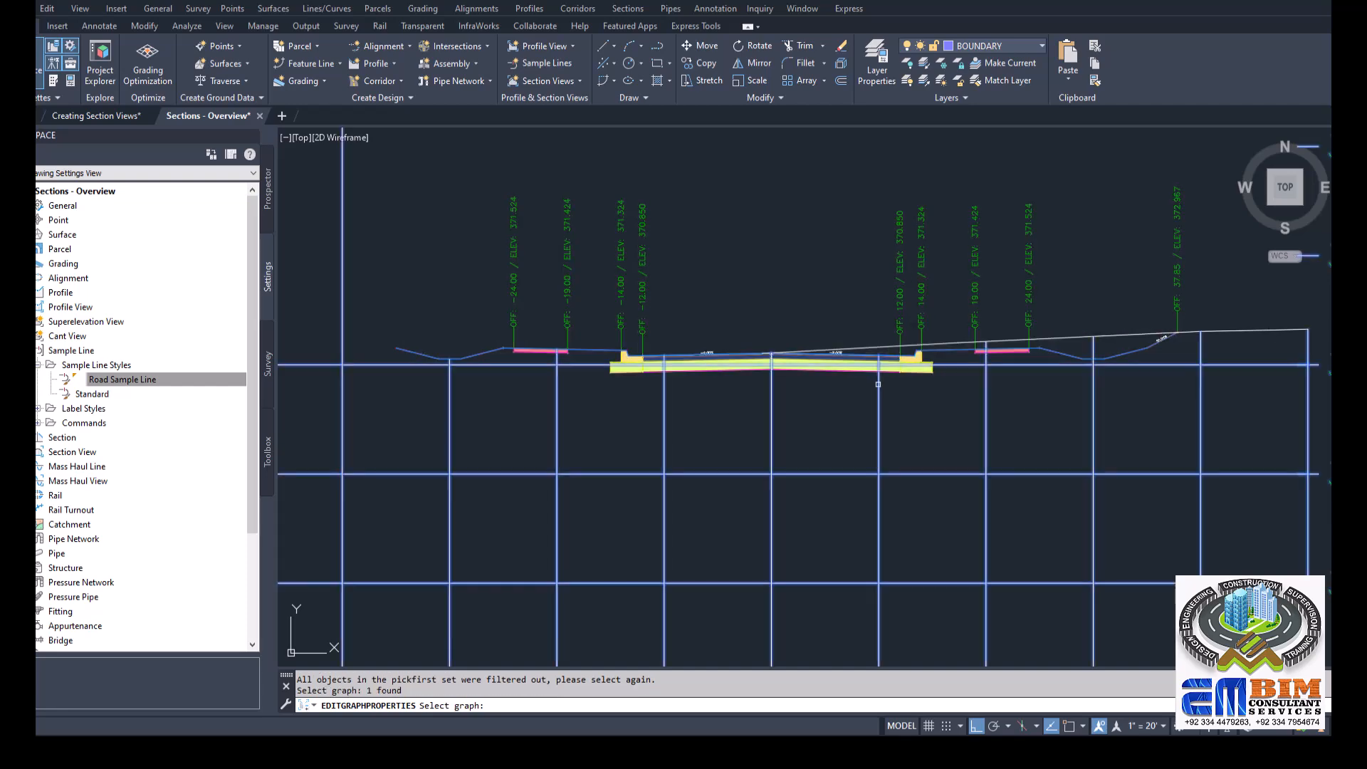
key(Return)
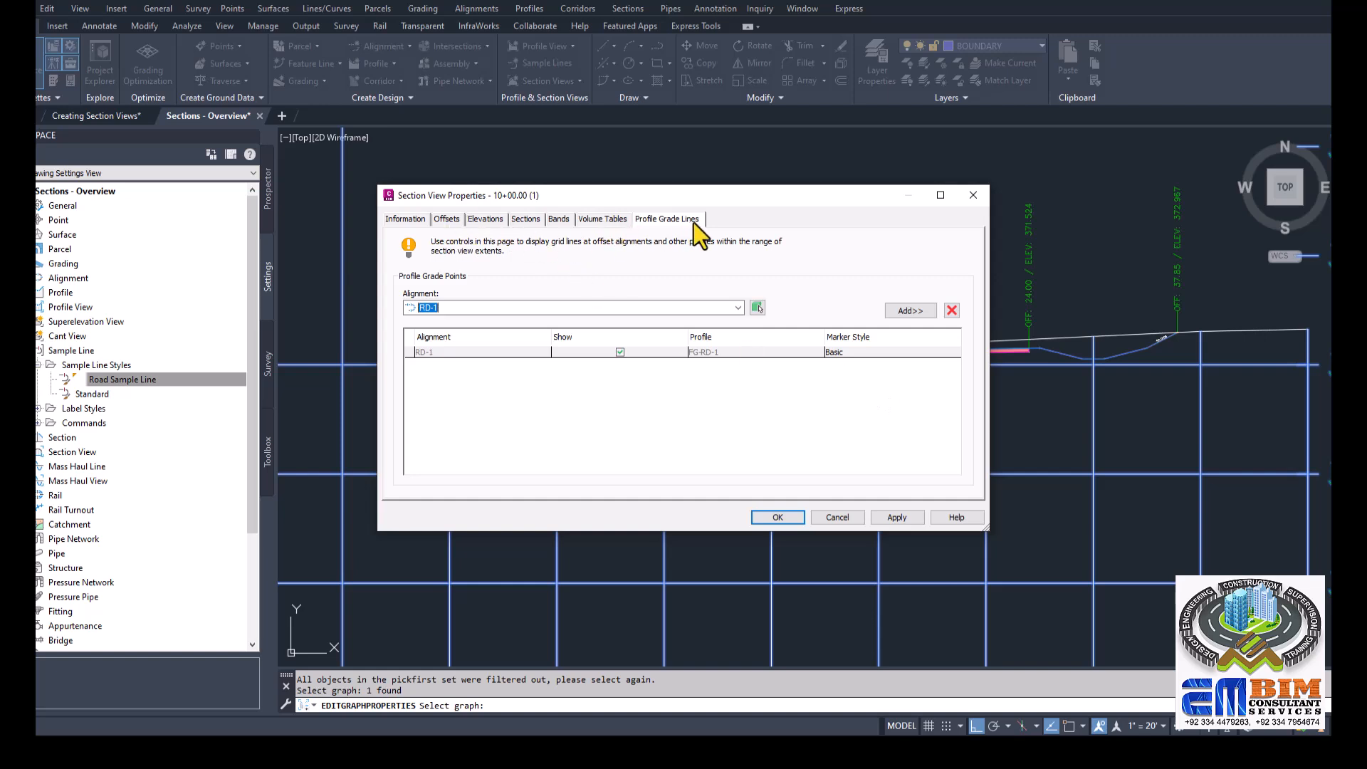
click(969, 196)
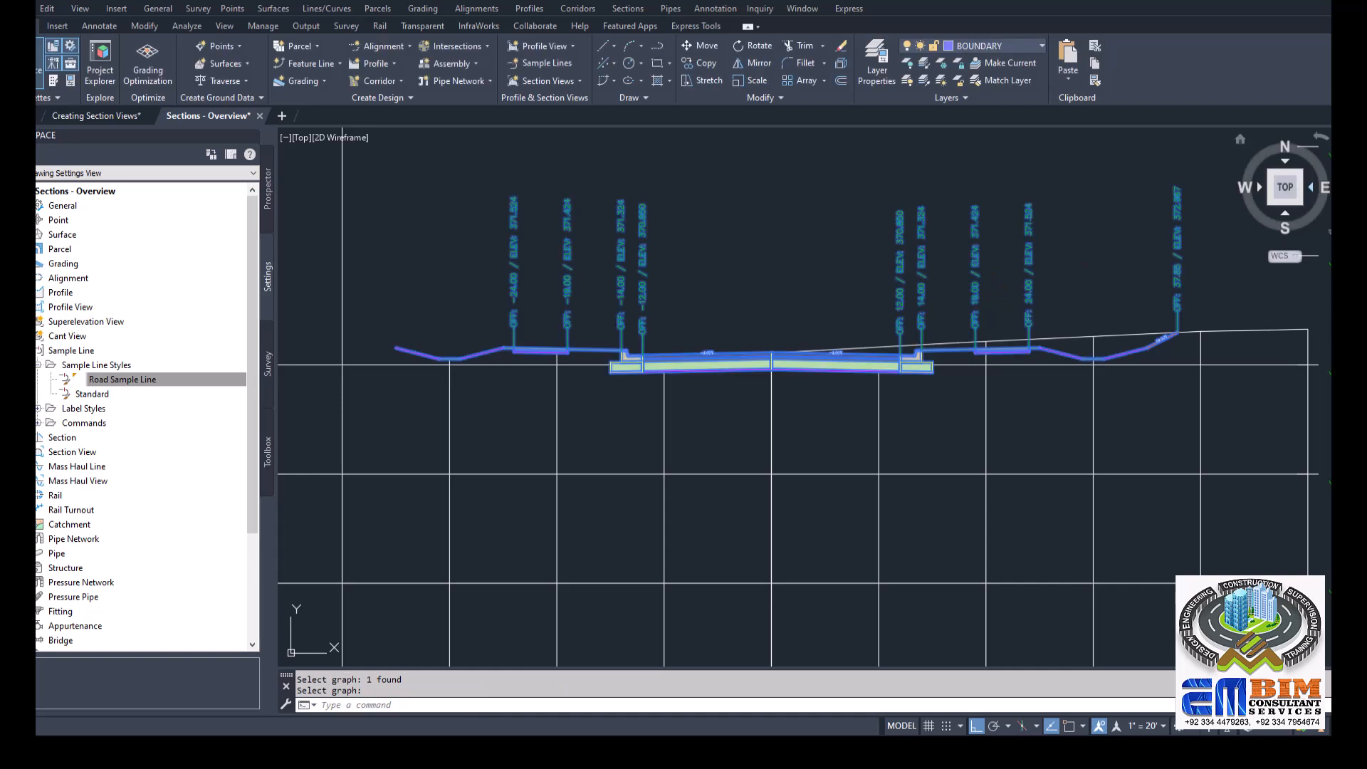
Examine the corridor section's shape and its offset and elevation labels within the 10+00.00 section view
click(488, 348)
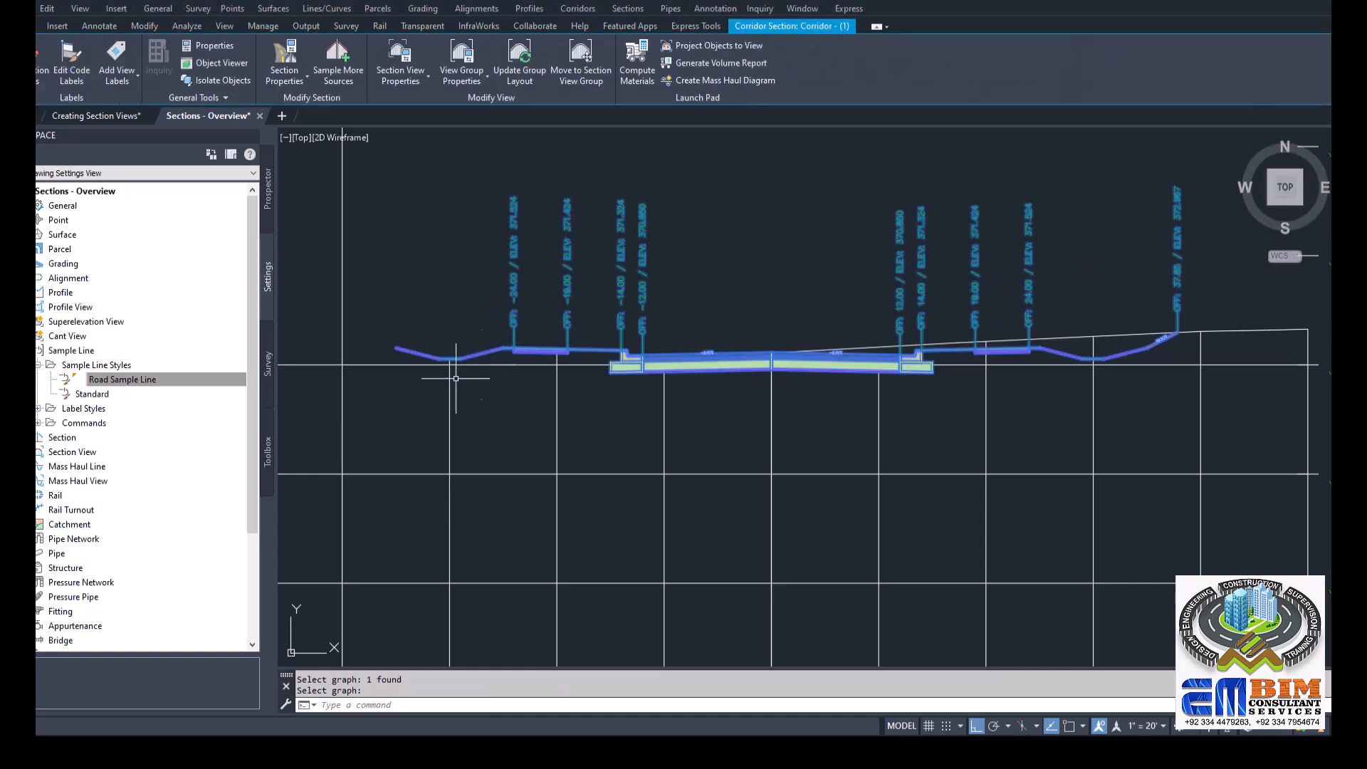
scroll(420, 359, up, 2)
scroll(421, 359, up, 2)
scroll(521, 347, down, 2)
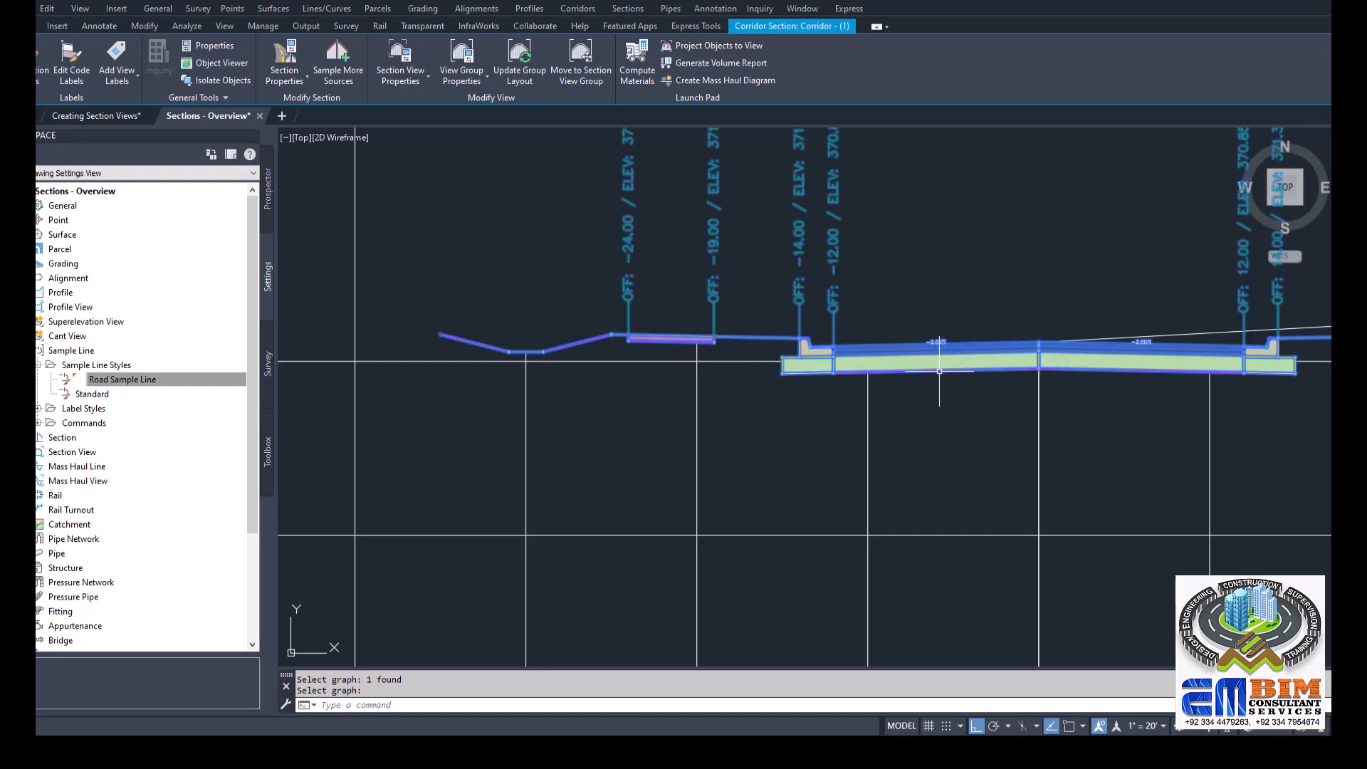
scroll(885, 356, down, 6)
scroll(916, 391, up, 4)
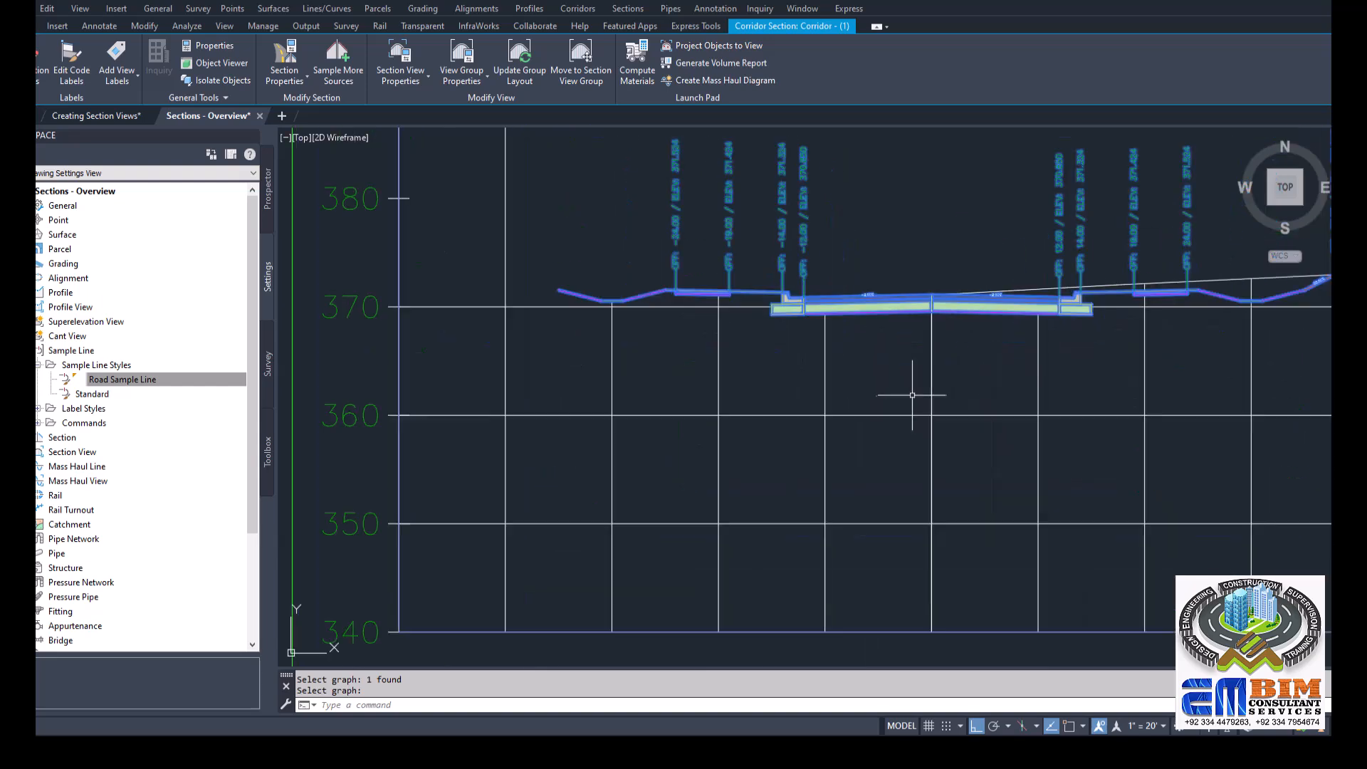
scroll(870, 404, down, 2)
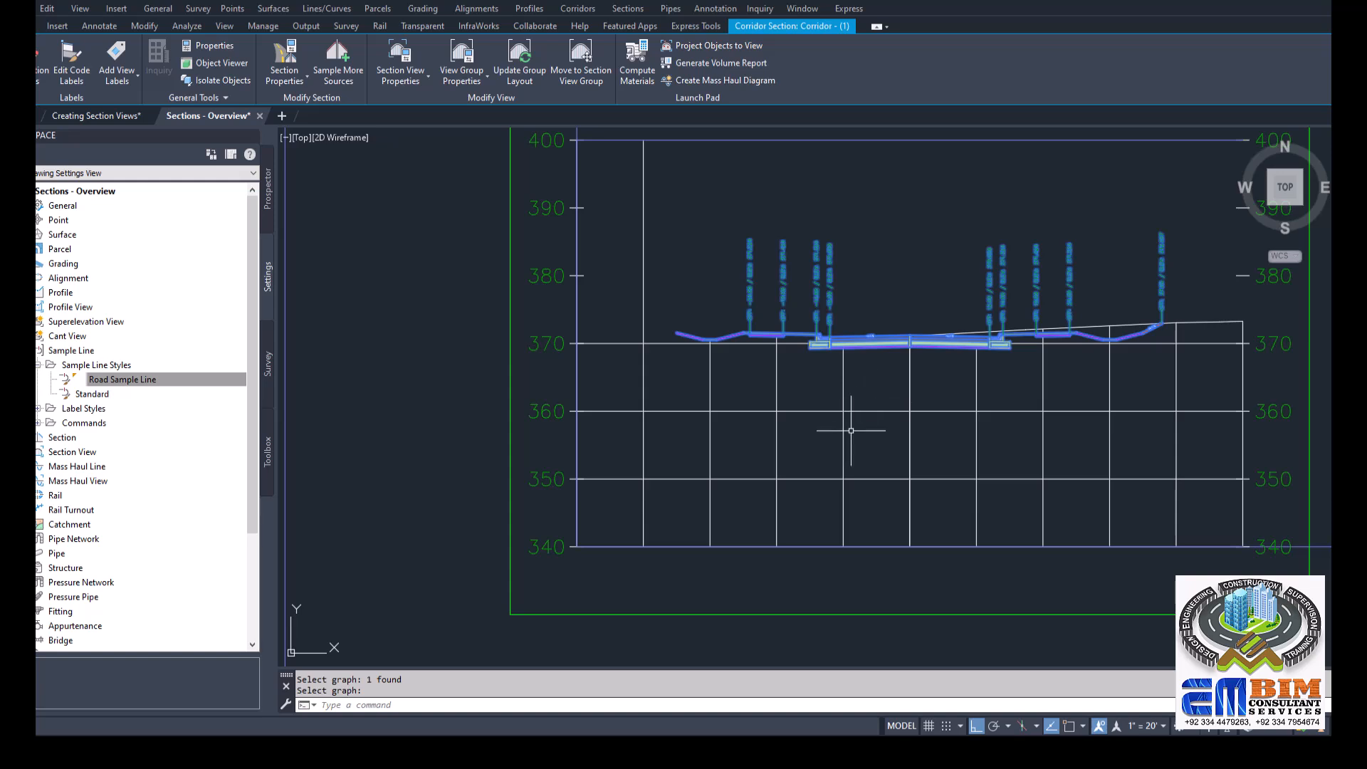
scroll(889, 382, down, 2)
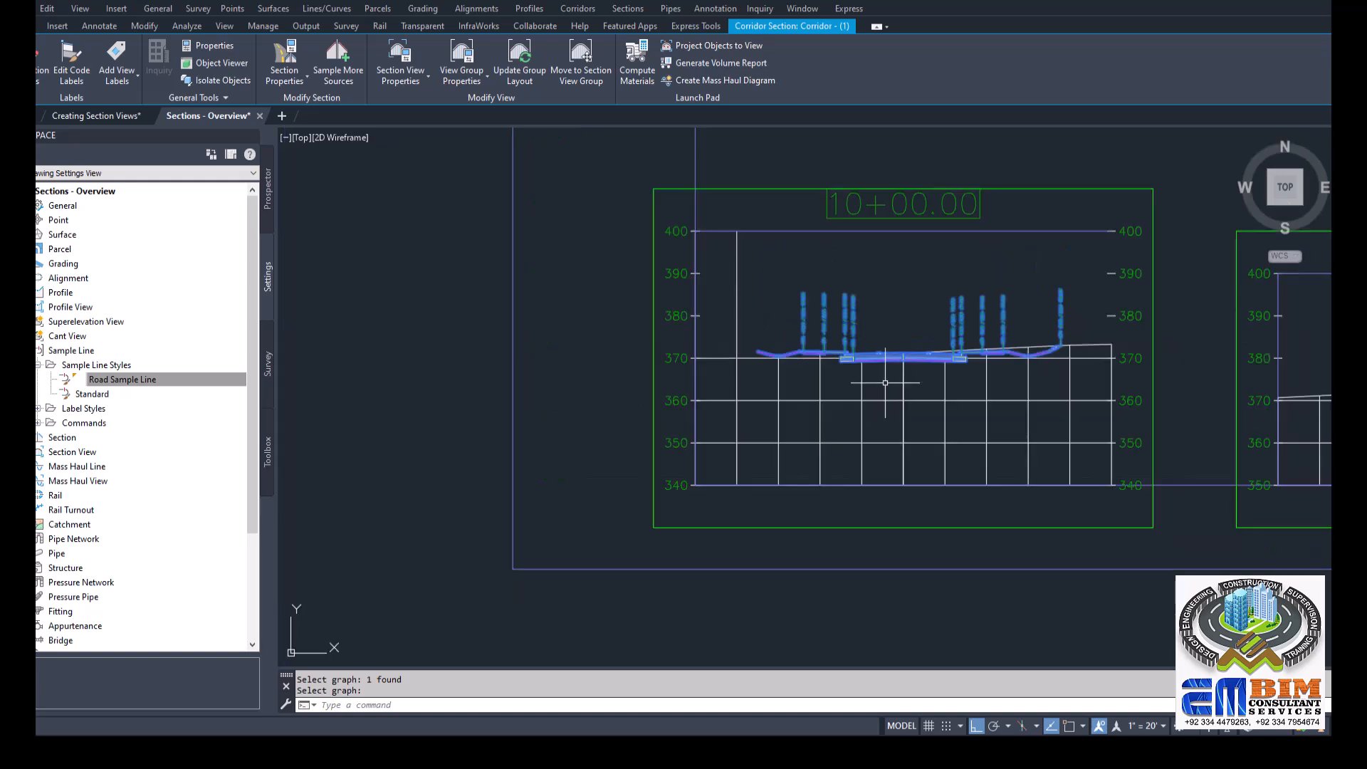
Locate the Section Sheet - 1 sample line group under centerline alignment RD-1 in the drawing's object tree and reveal its contents
scroll(950, 391, up, 2)
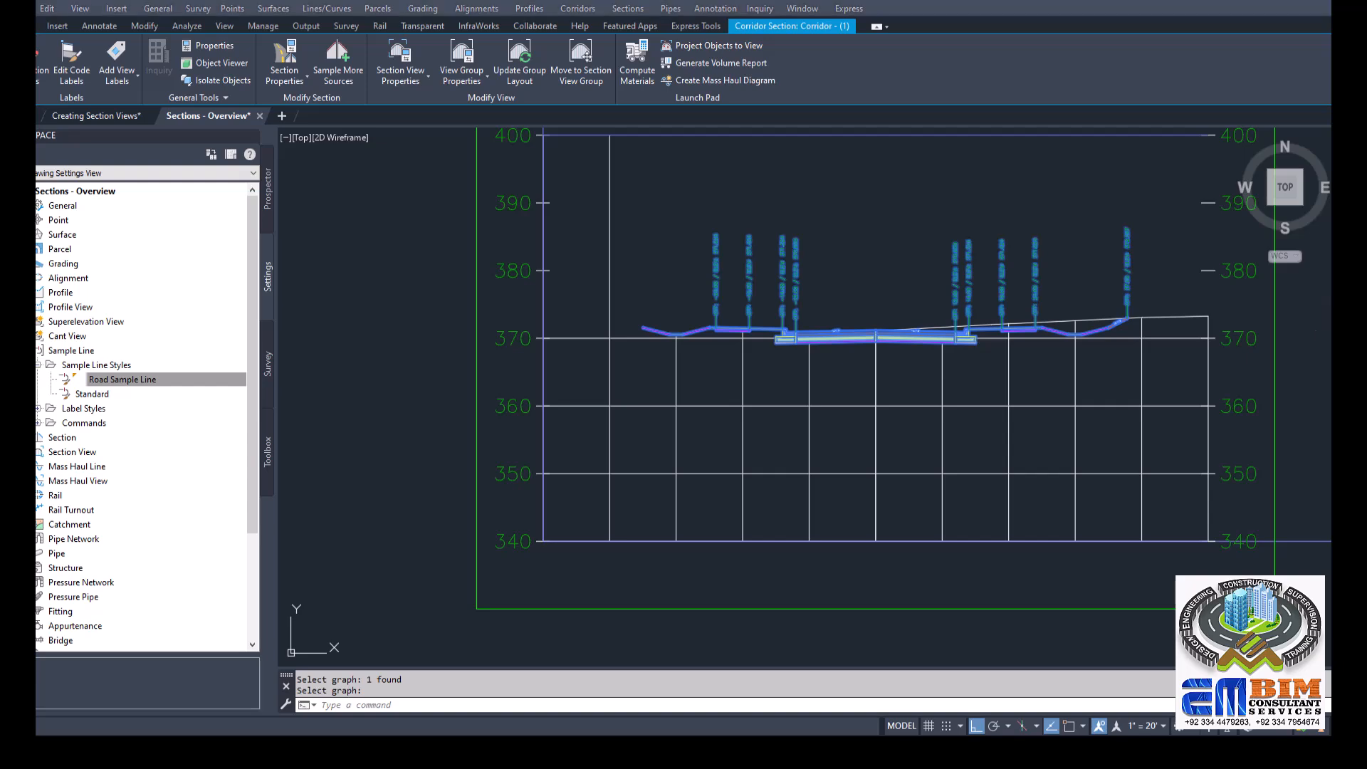
scroll(724, 341, down, 5)
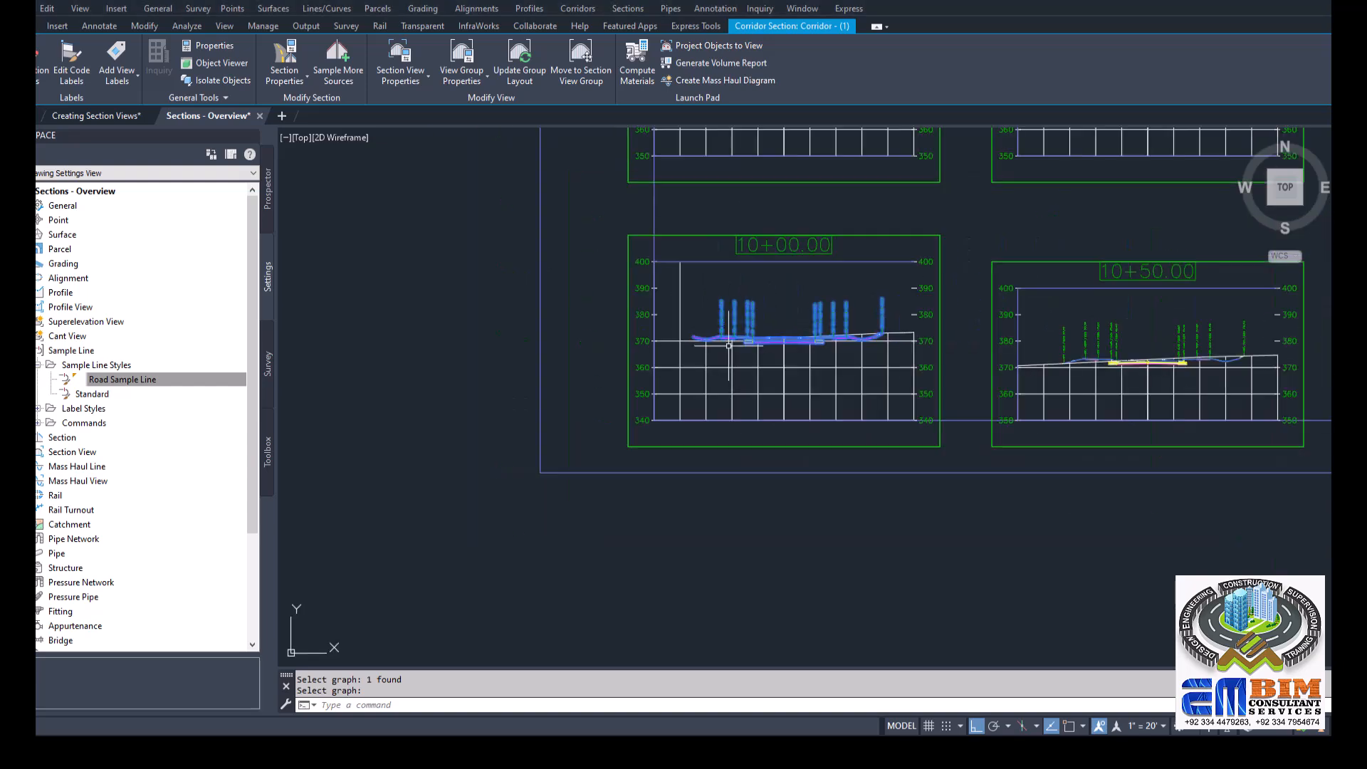
scroll(497, 304, up, 2)
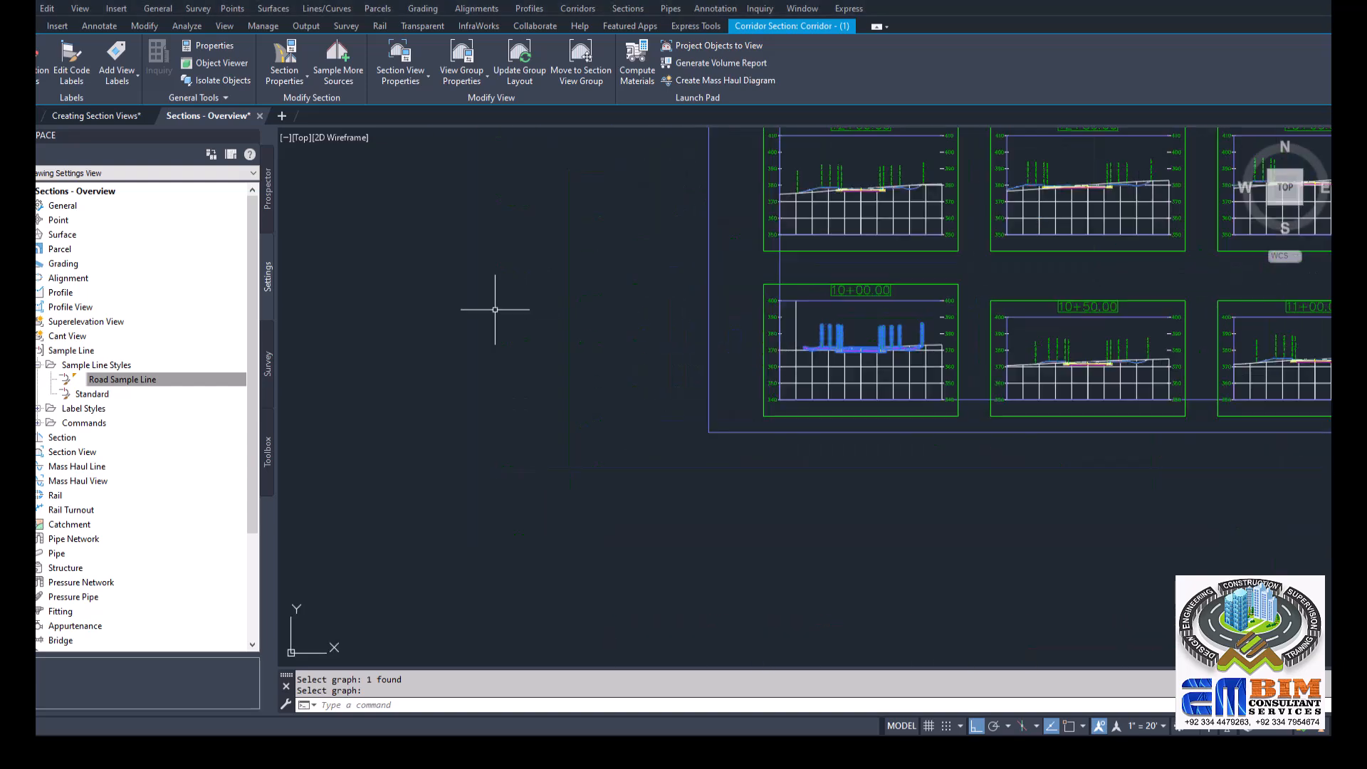
click(271, 206)
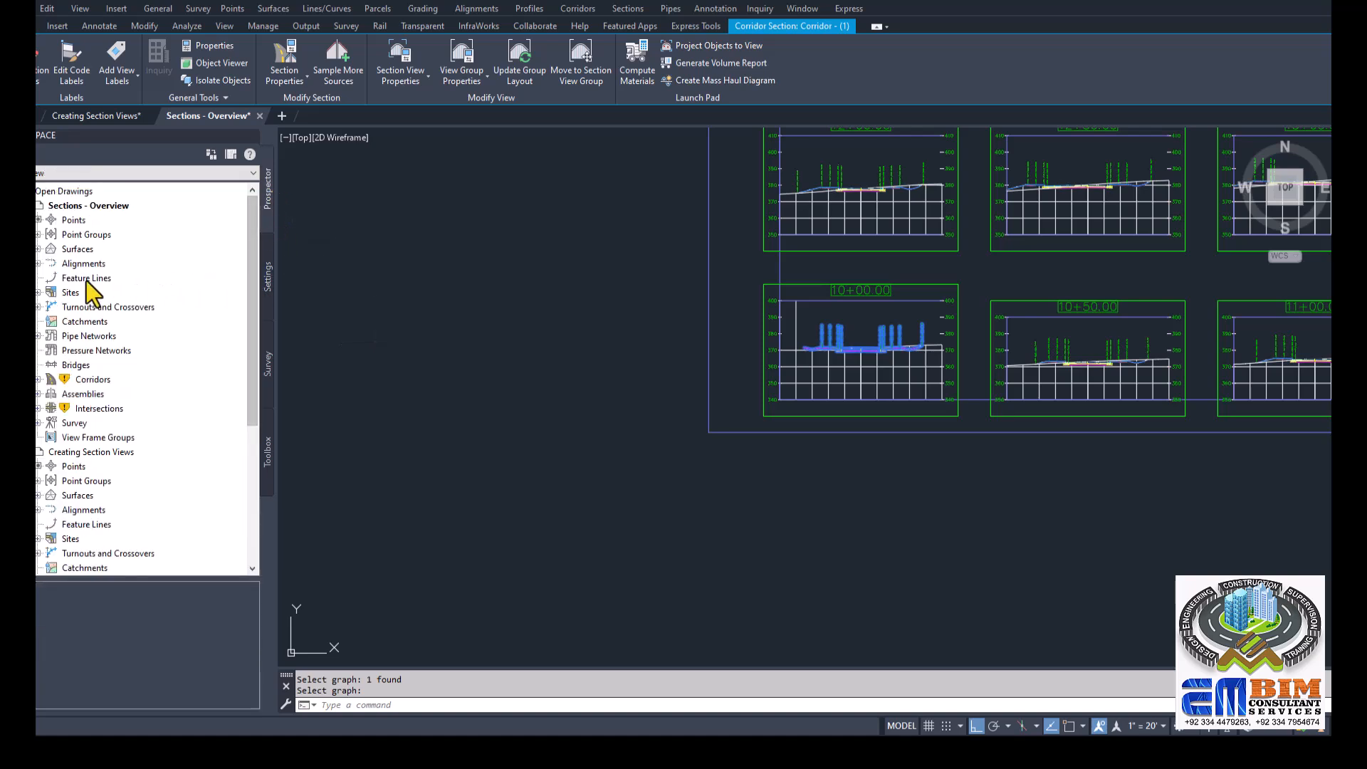
click(39, 264)
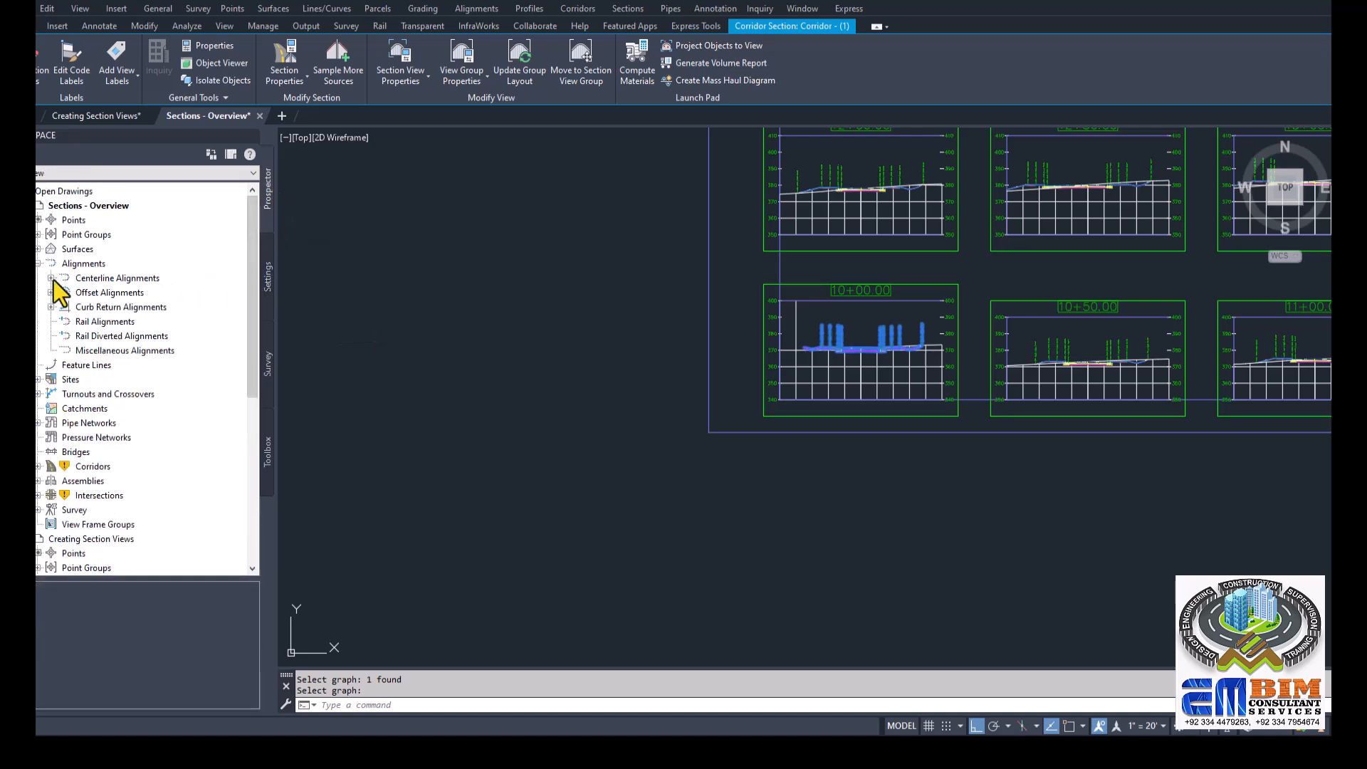
click(51, 277)
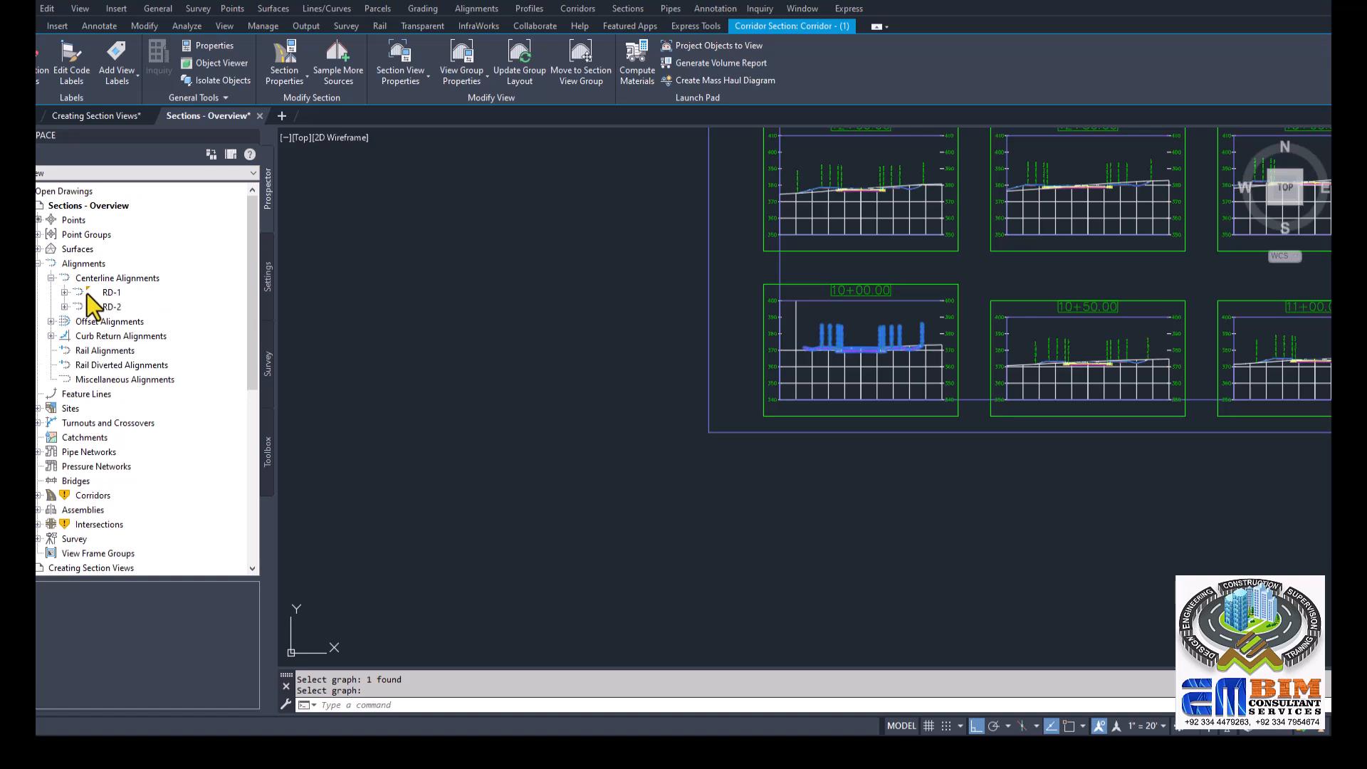
click(64, 293)
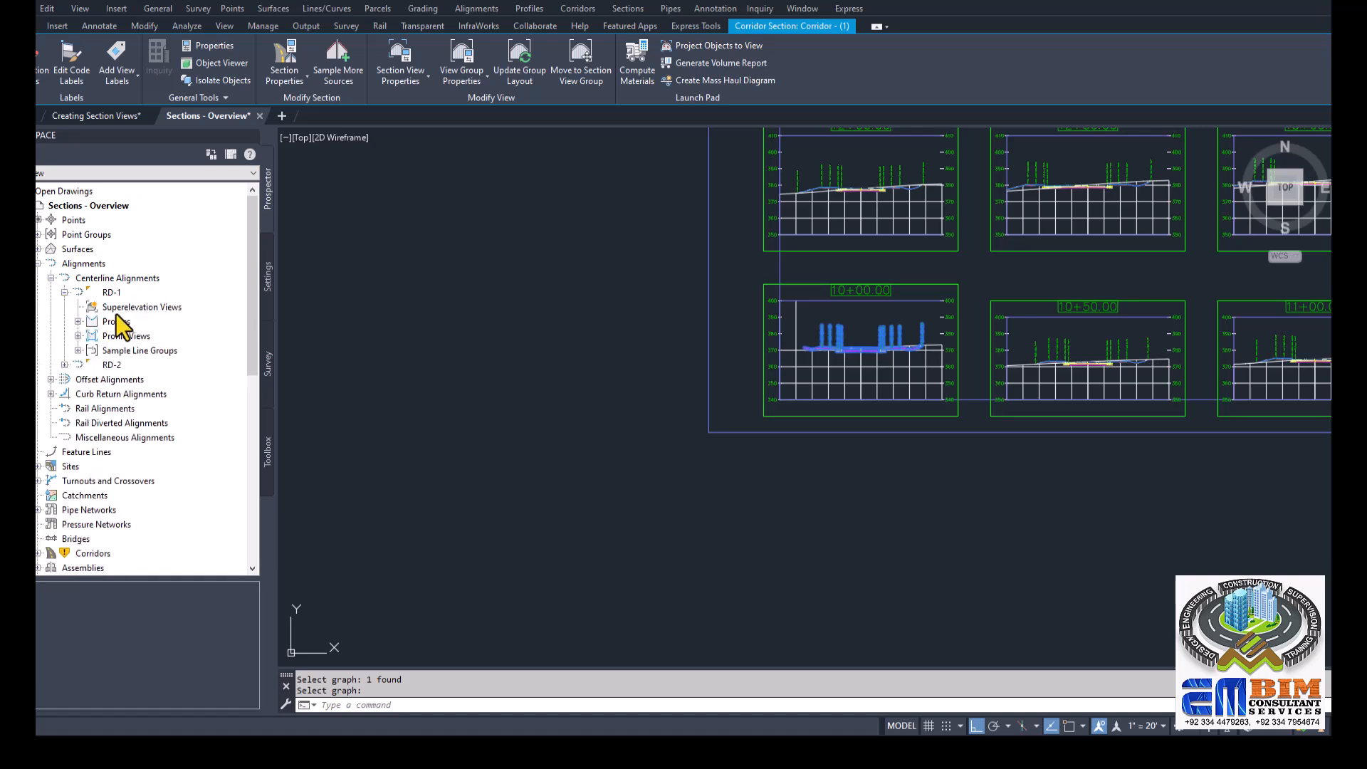
click(79, 350)
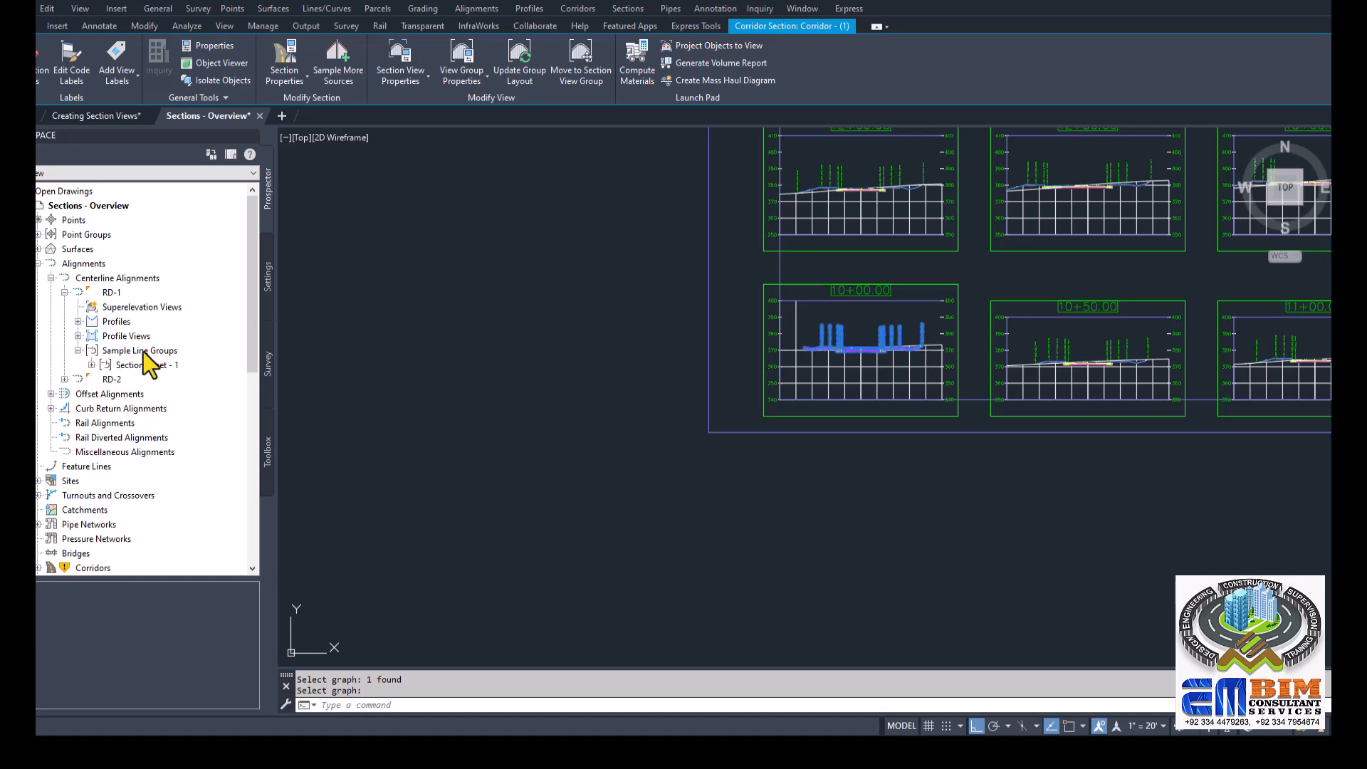
click(91, 364)
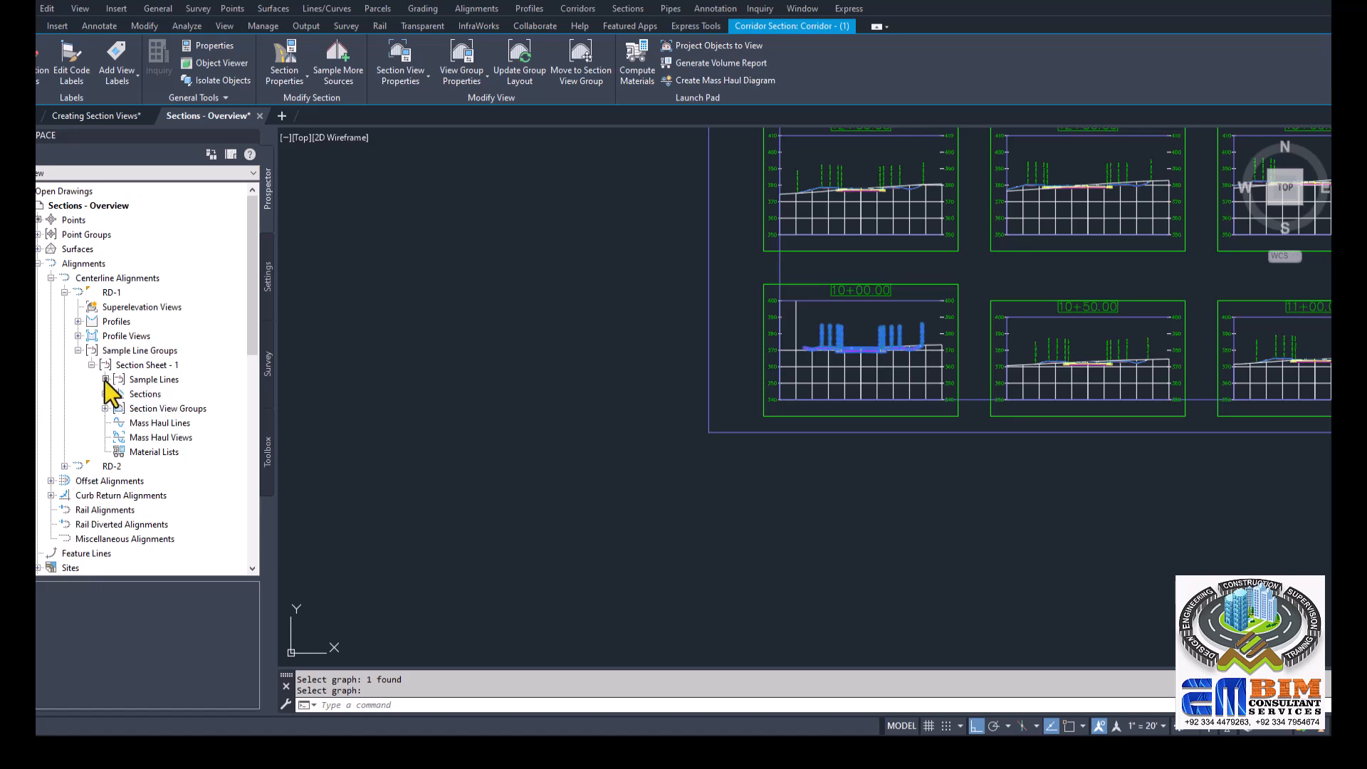
Review the group's sample lines, its sampled sections, and the section views listed in Section View Group - 1
click(132, 381)
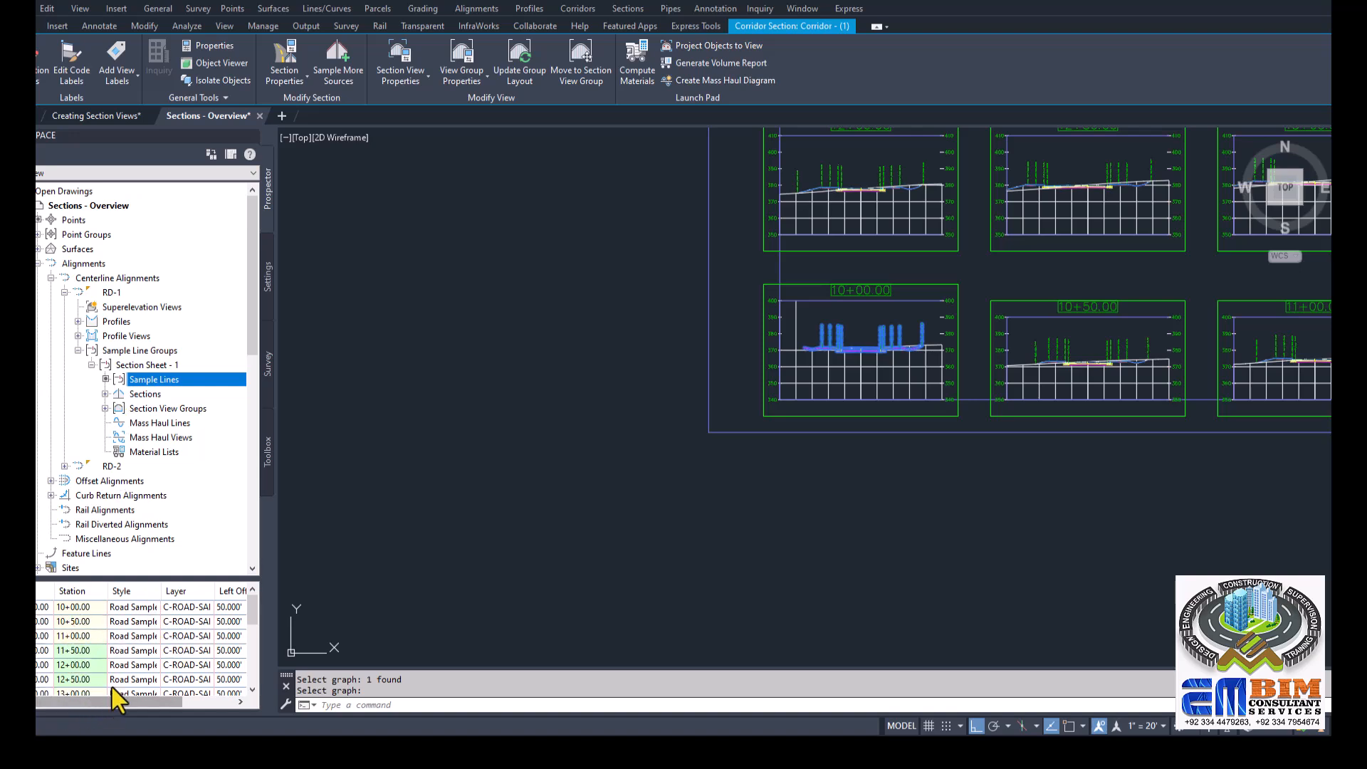
click(105, 393)
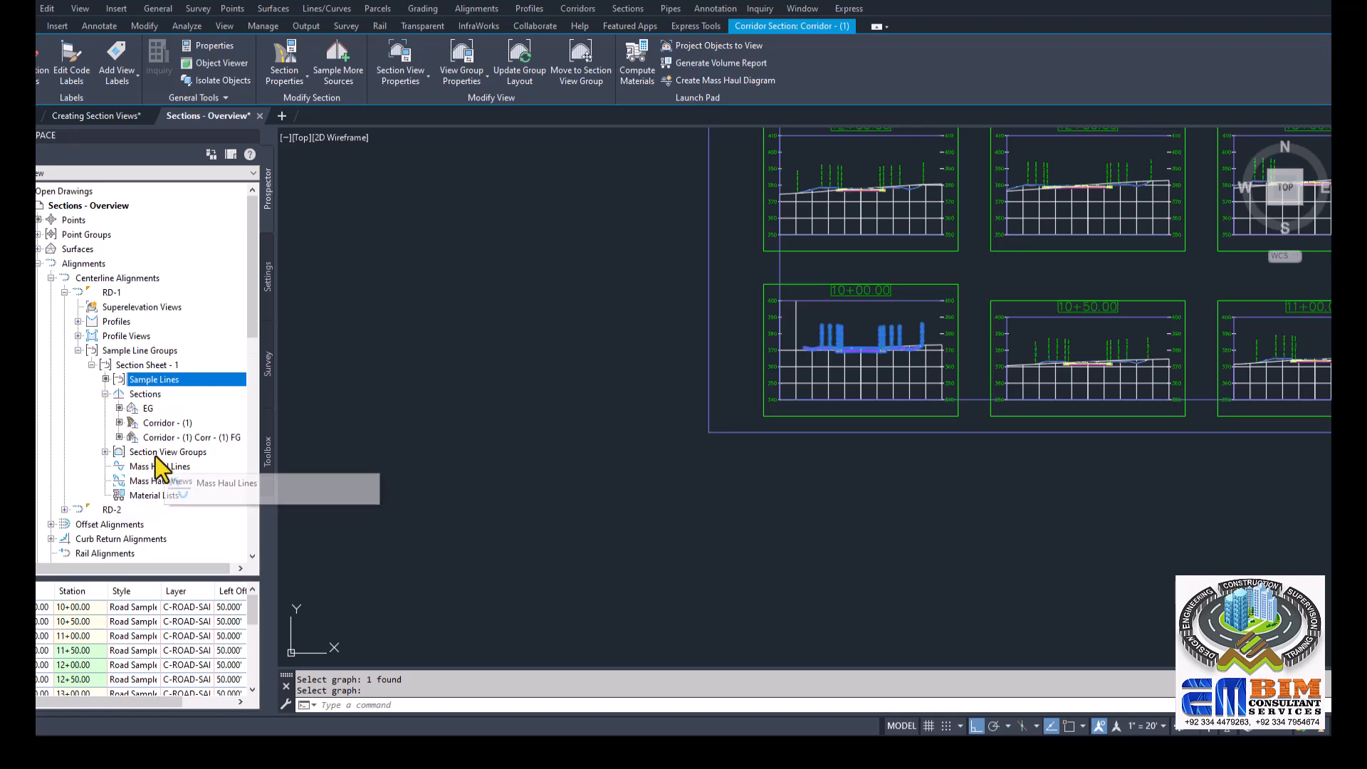
click(106, 452)
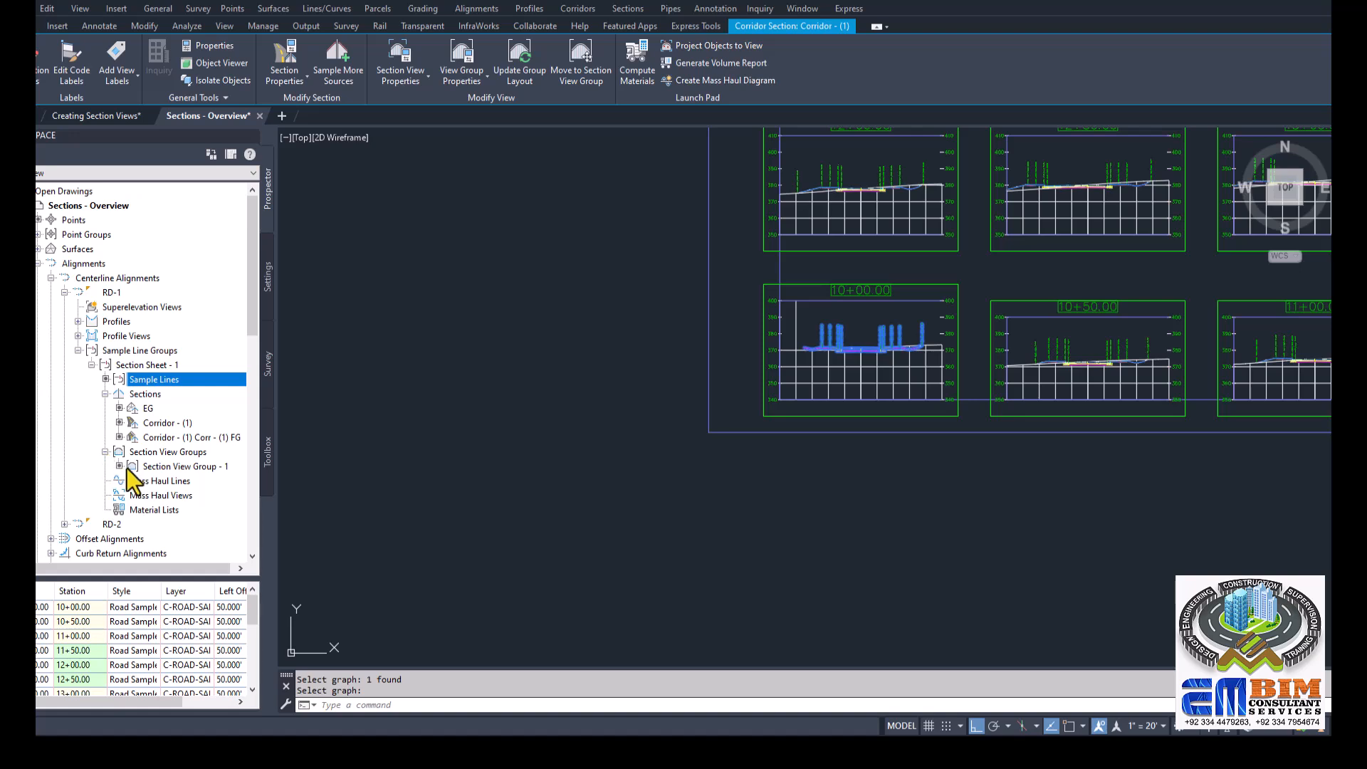
click(150, 467)
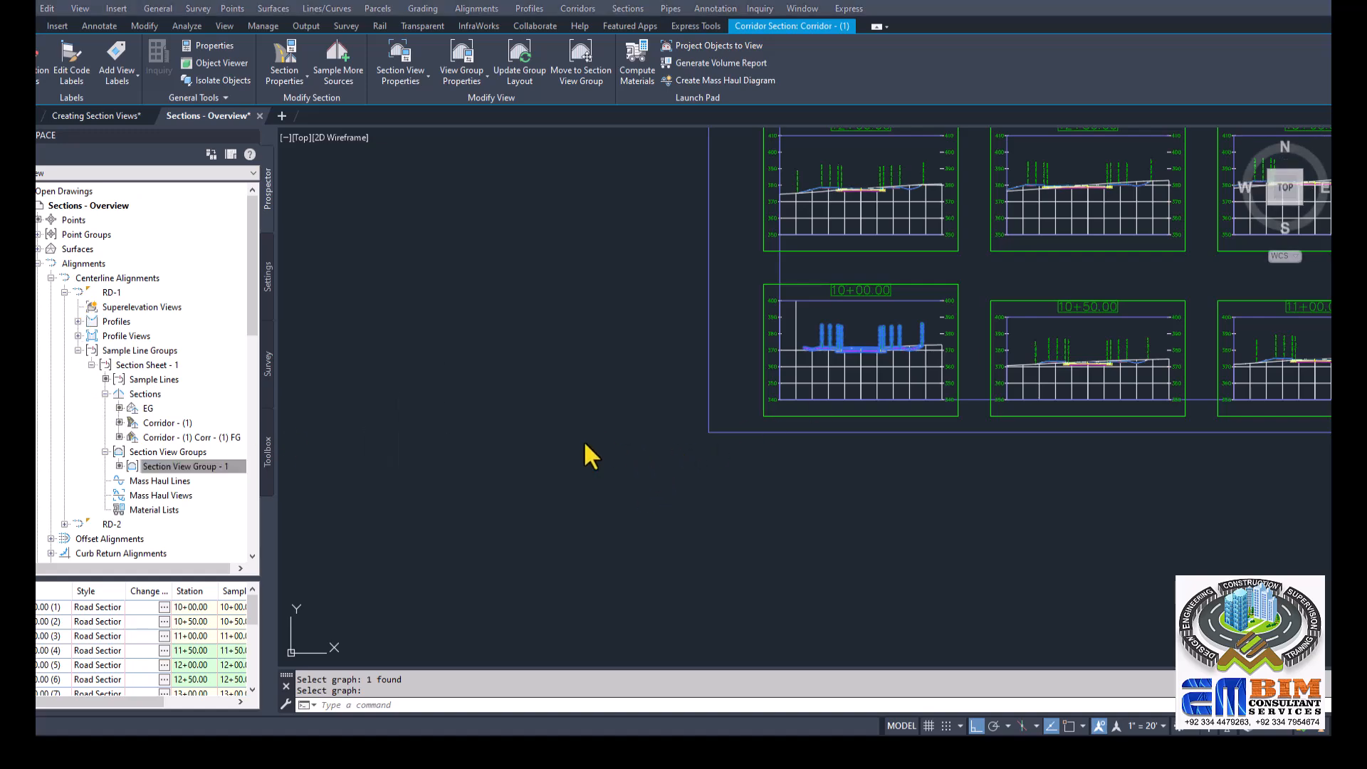
scroll(588, 447, down, 4)
scroll(707, 408, down, 5)
scroll(710, 411, down, 4)
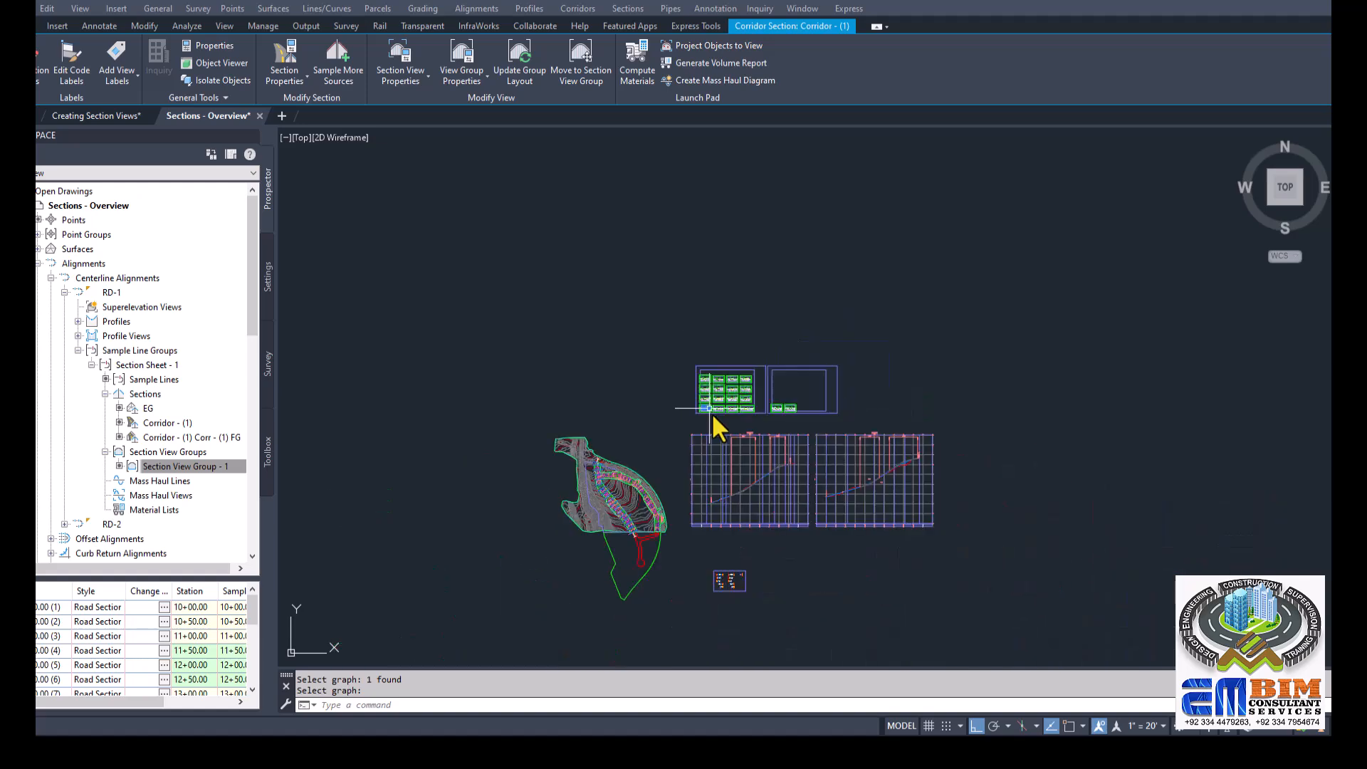
scroll(692, 475, up, 4)
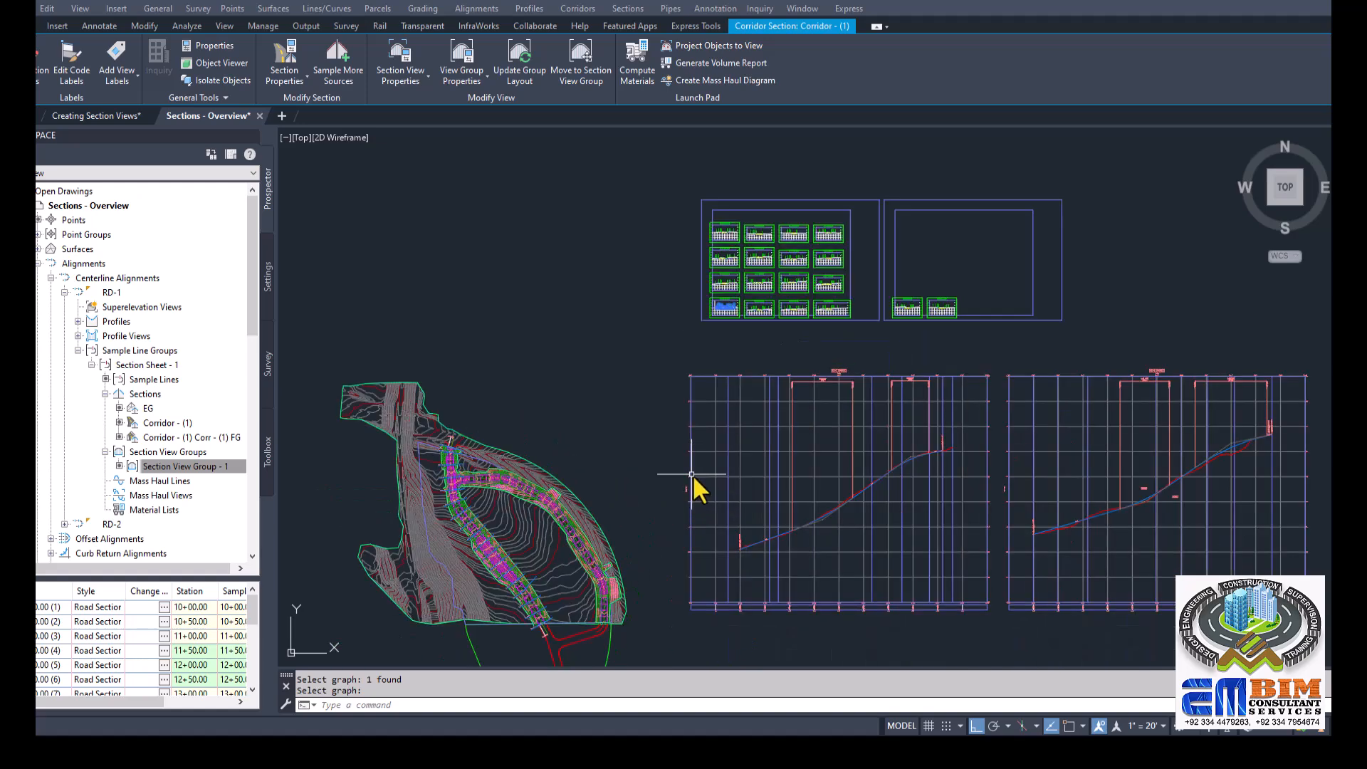